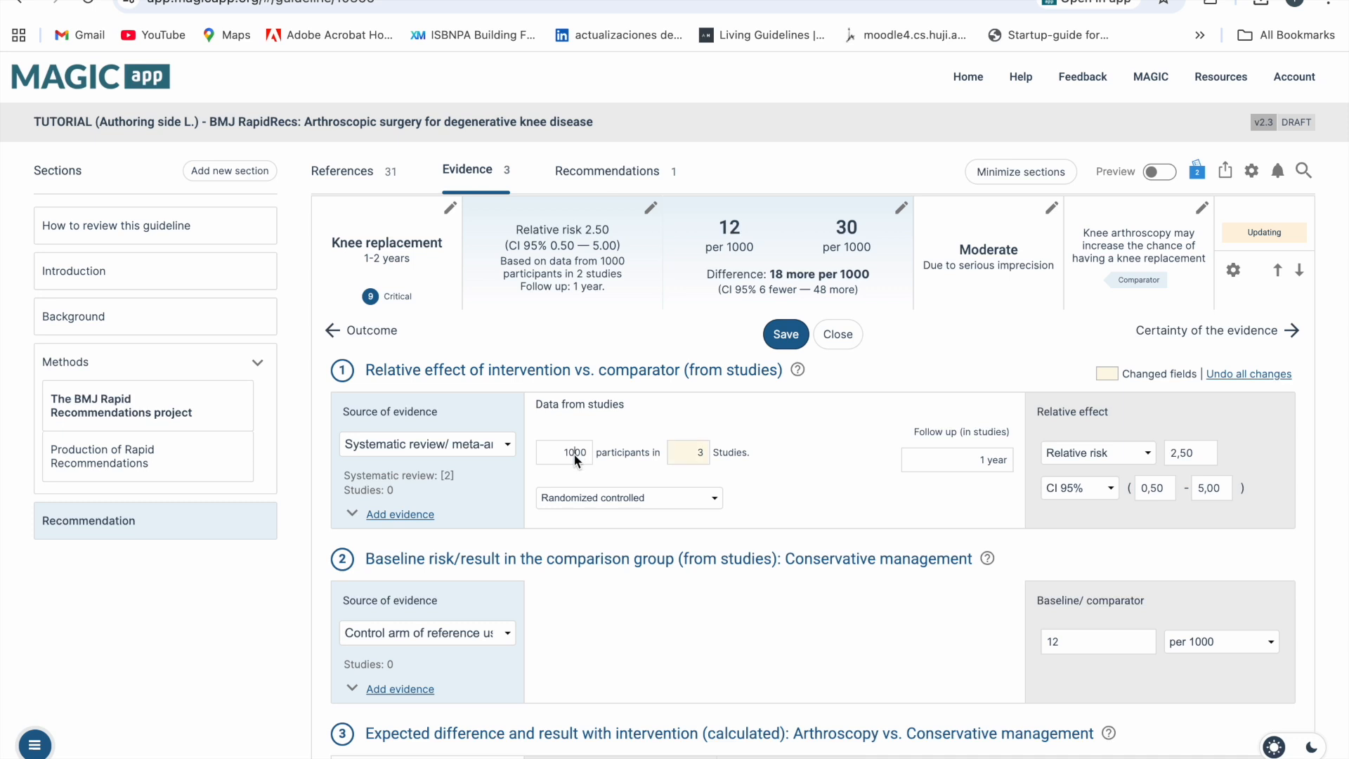
Step: Set the Knee replacement outcome's study data to 1500 participants and its relative risk to 1.80
{"action": "type", "text": "5"}
{"action": "left_click", "coordinate": [1189, 455]}
{"action": "key", "text": "BackSpace"}
{"action": "key", "text": "BackSpace"}
{"action": "key", "text": "BackSpace"}
{"action": "type", "text": "1.80"}
{"action": "key", "text": "Delete"}
Step: Set the Knee replacement outcome's 95% confidence interval to 0.90–3.60, then save and close the effect editor
{"action": "left_click", "coordinate": [1157, 490]}
{"action": "key", "text": "BackSpace"}
{"action": "type", "text": "9"}
{"action": "key", "text": "BackSpace"}
{"action": "type", "text": "3"}
{"action": "key", "text": "Right"}
{"action": "key", "text": "Right"}
{"action": "key", "text": "BackSpace"}
{"action": "type", "text": "6"}
{"action": "left_click", "coordinate": [787, 632]}
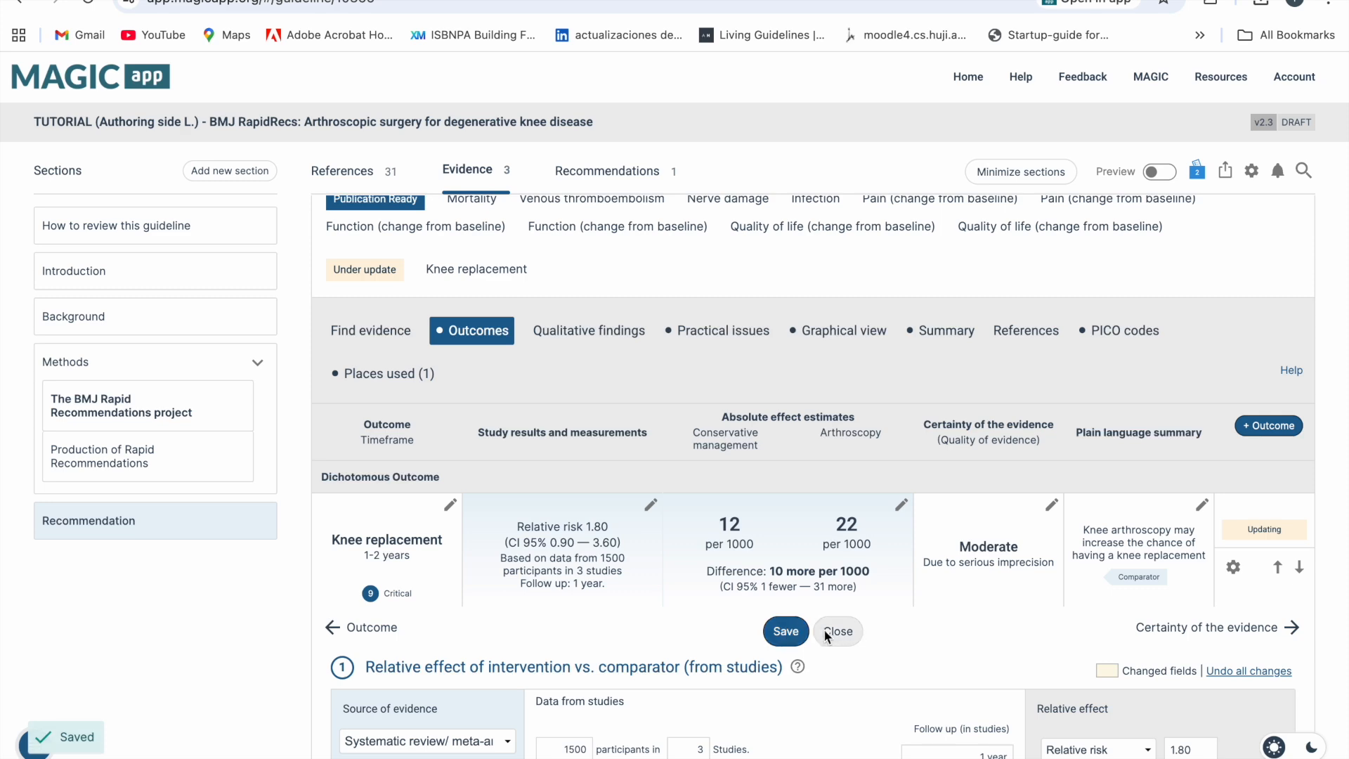
{"action": "left_click", "coordinate": [836, 632]}
Step: Give the arthroscopic knee surgery recommendation the viewer status label "Updated evidence, no change in recommendation", dated 23/10/2024
{"action": "scroll", "coordinate": [828, 630], "scroll_direction": "down", "scroll_amount": 1}
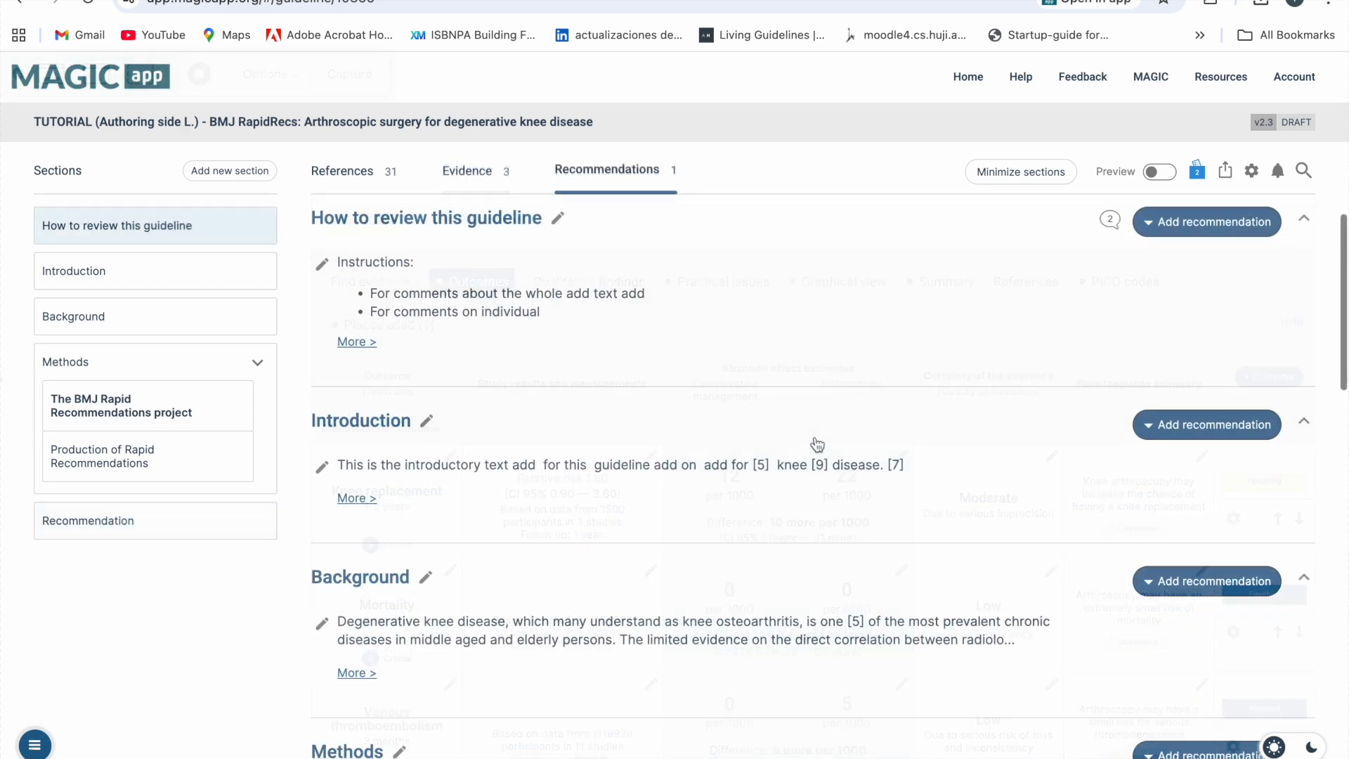
{"action": "scroll", "coordinate": [817, 445], "scroll_direction": "down", "scroll_amount": 10}
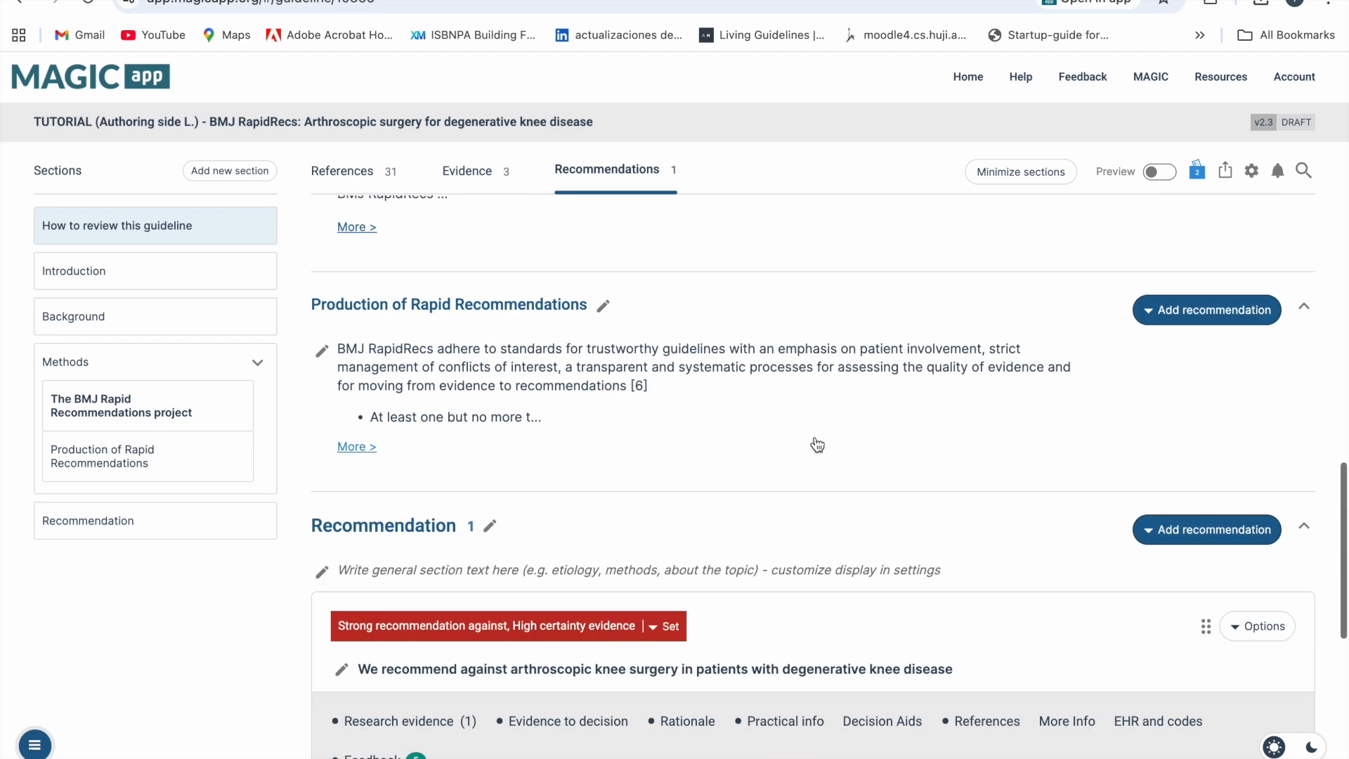
{"action": "scroll", "coordinate": [817, 444], "scroll_direction": "down", "scroll_amount": 4}
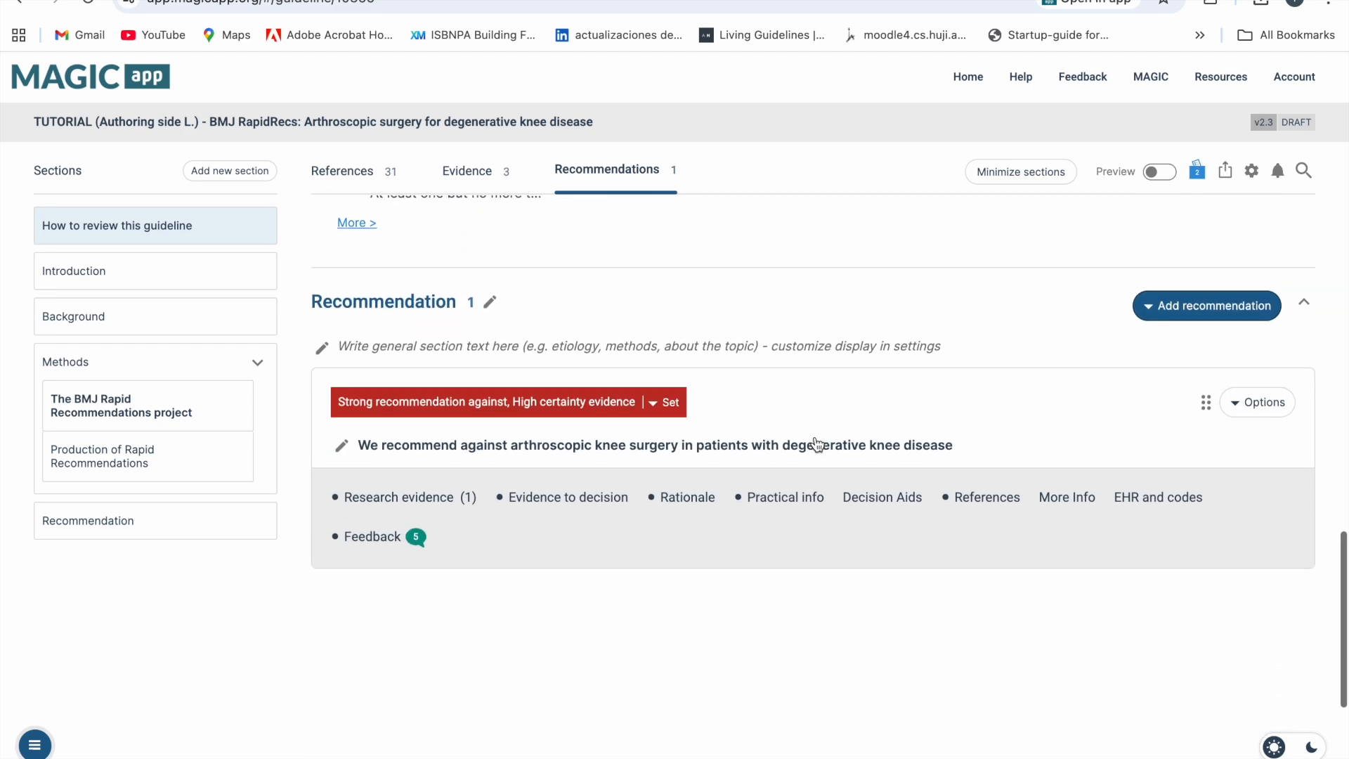
{"action": "left_click", "coordinate": [1248, 333]}
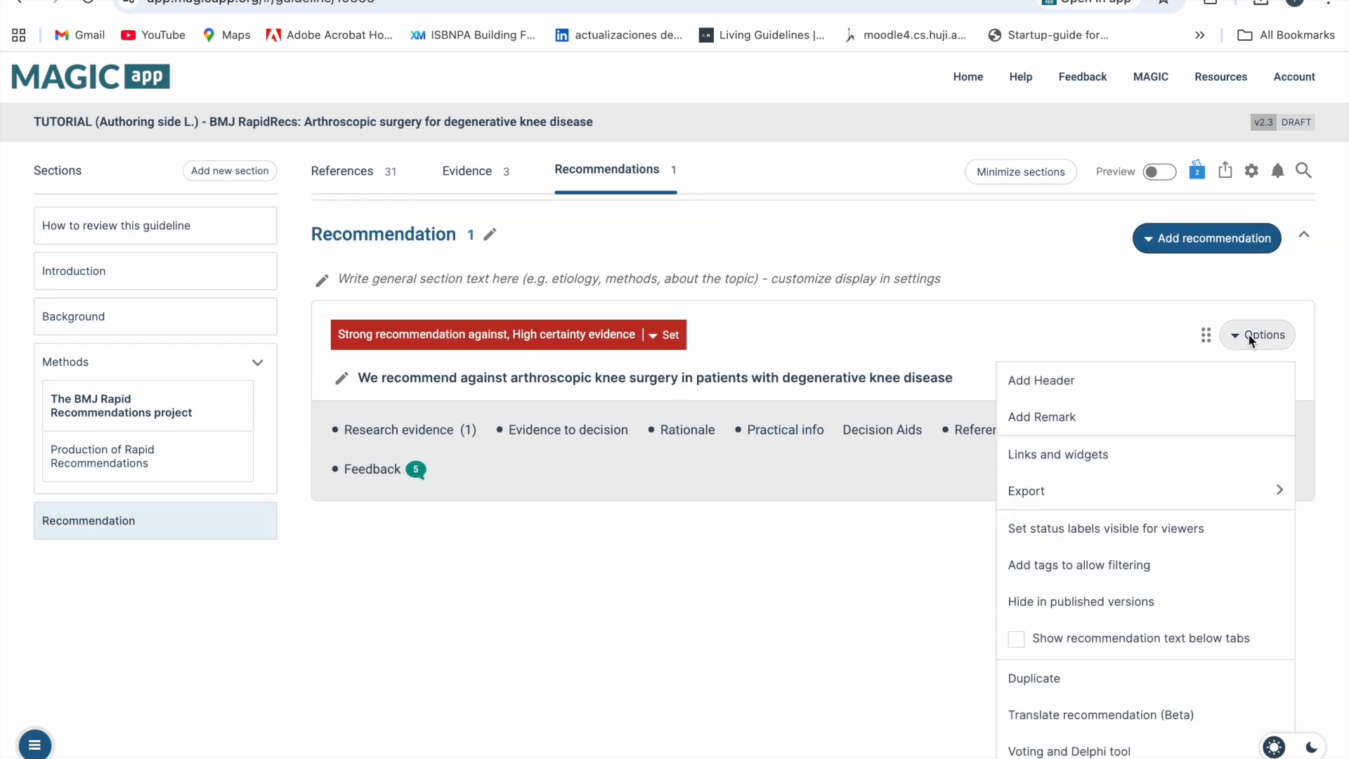
{"action": "left_click", "coordinate": [1087, 530]}
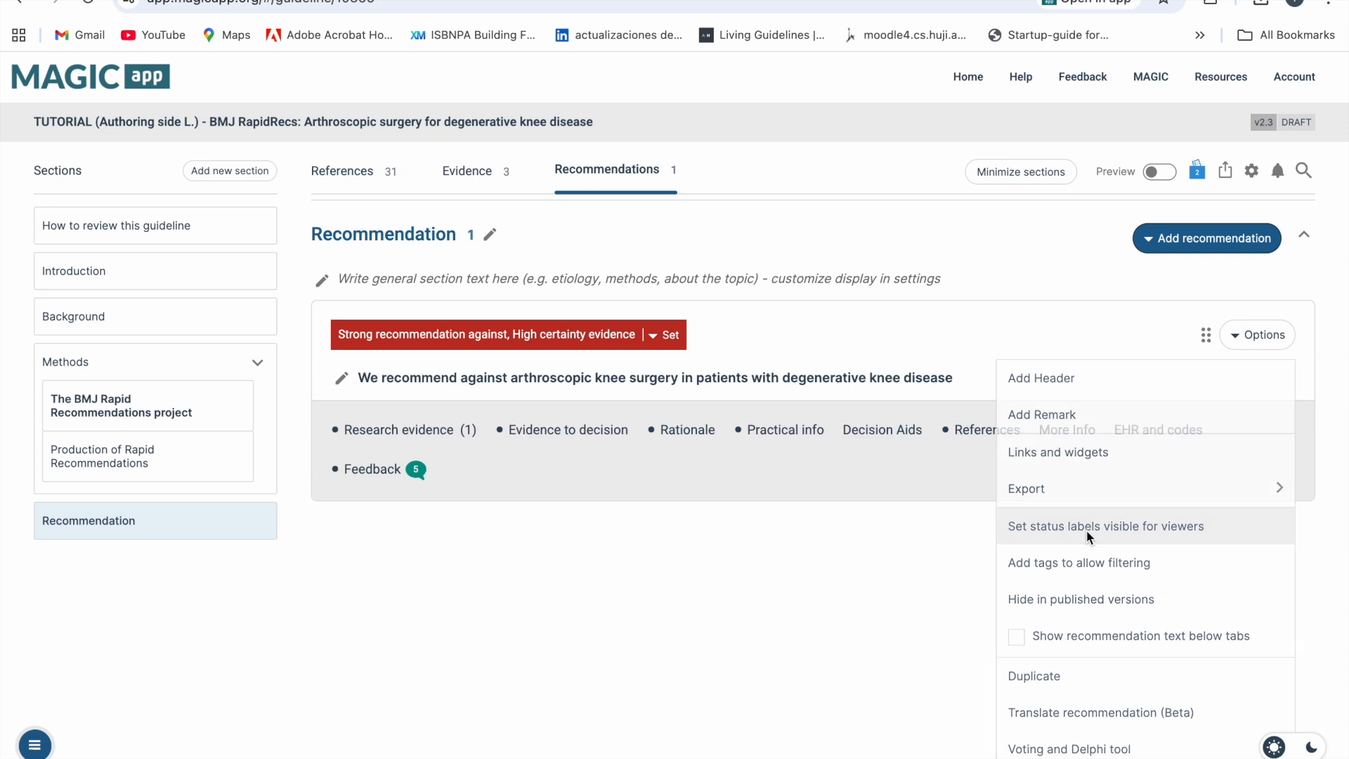
{"action": "left_click", "coordinate": [660, 243]}
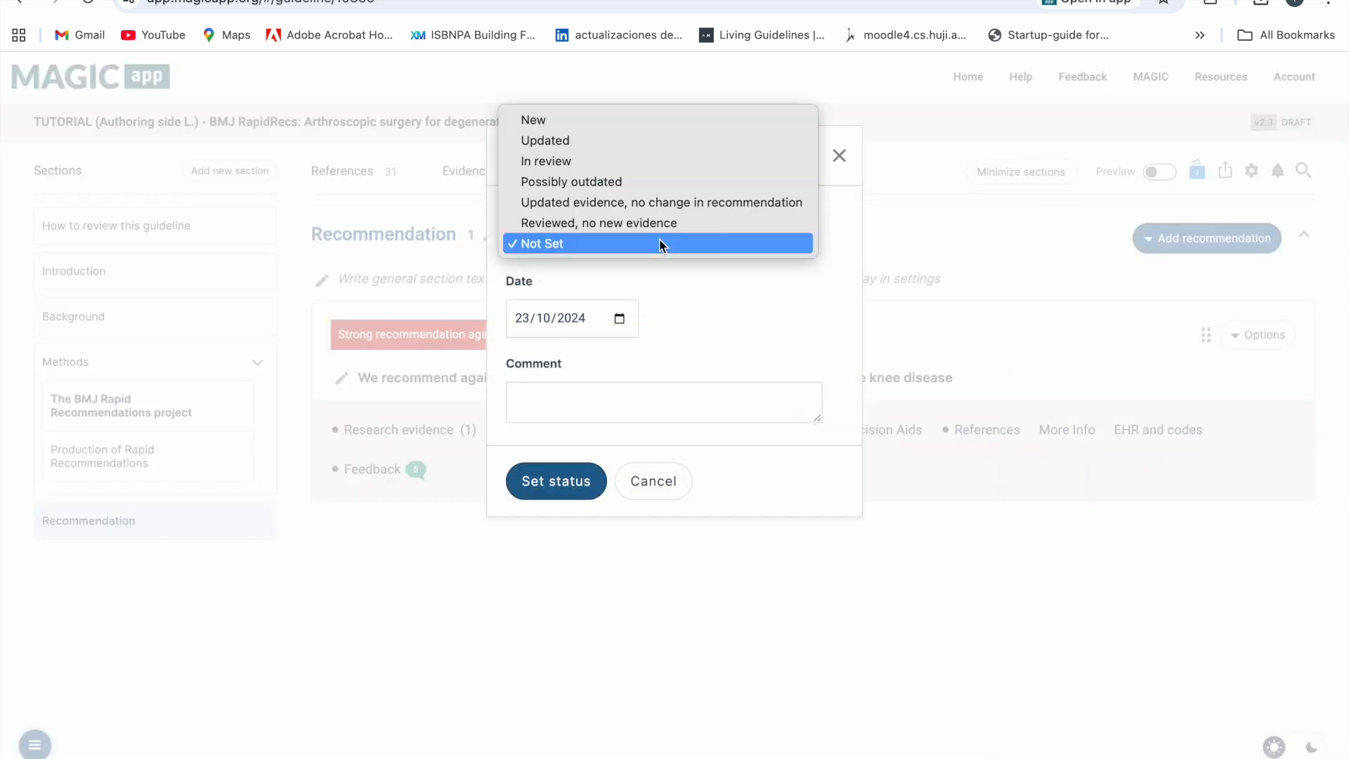
{"action": "left_click", "coordinate": [676, 203]}
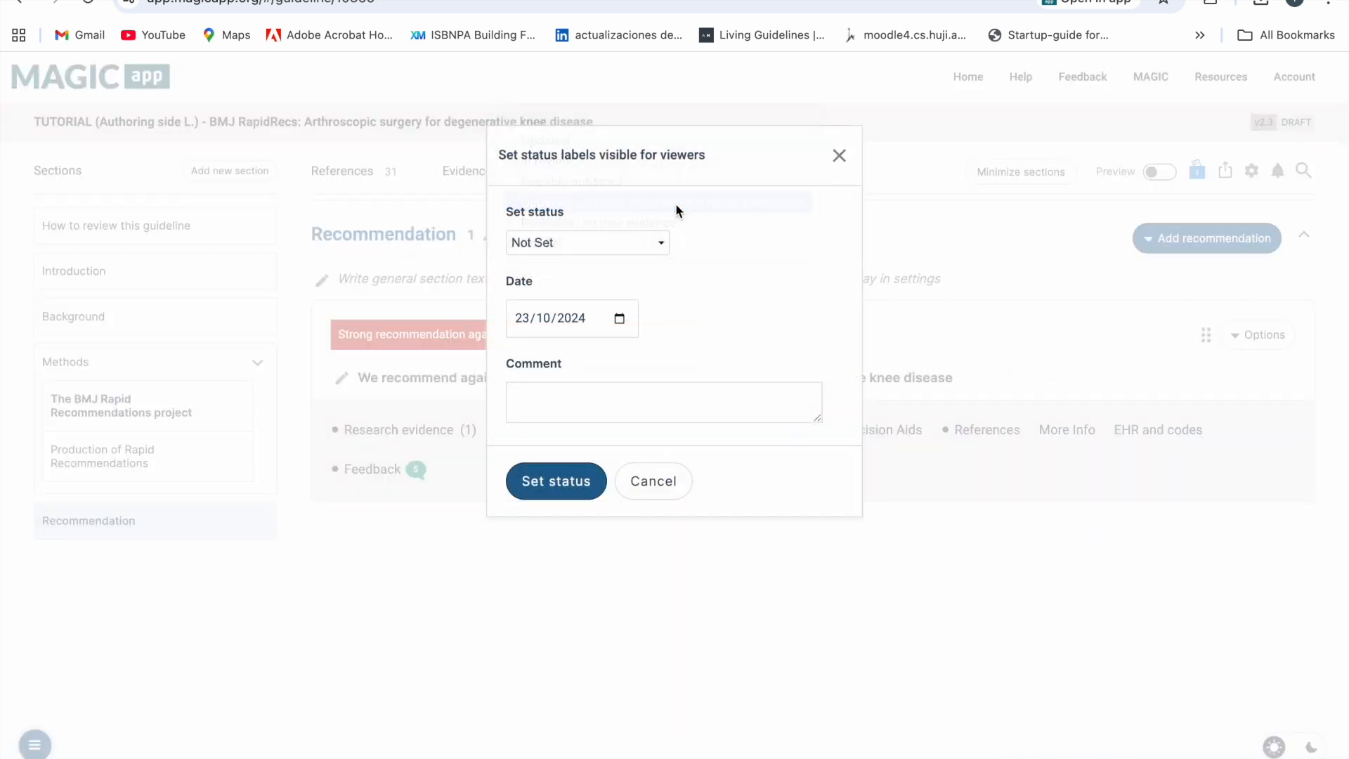
{"action": "left_click", "coordinate": [620, 321]}
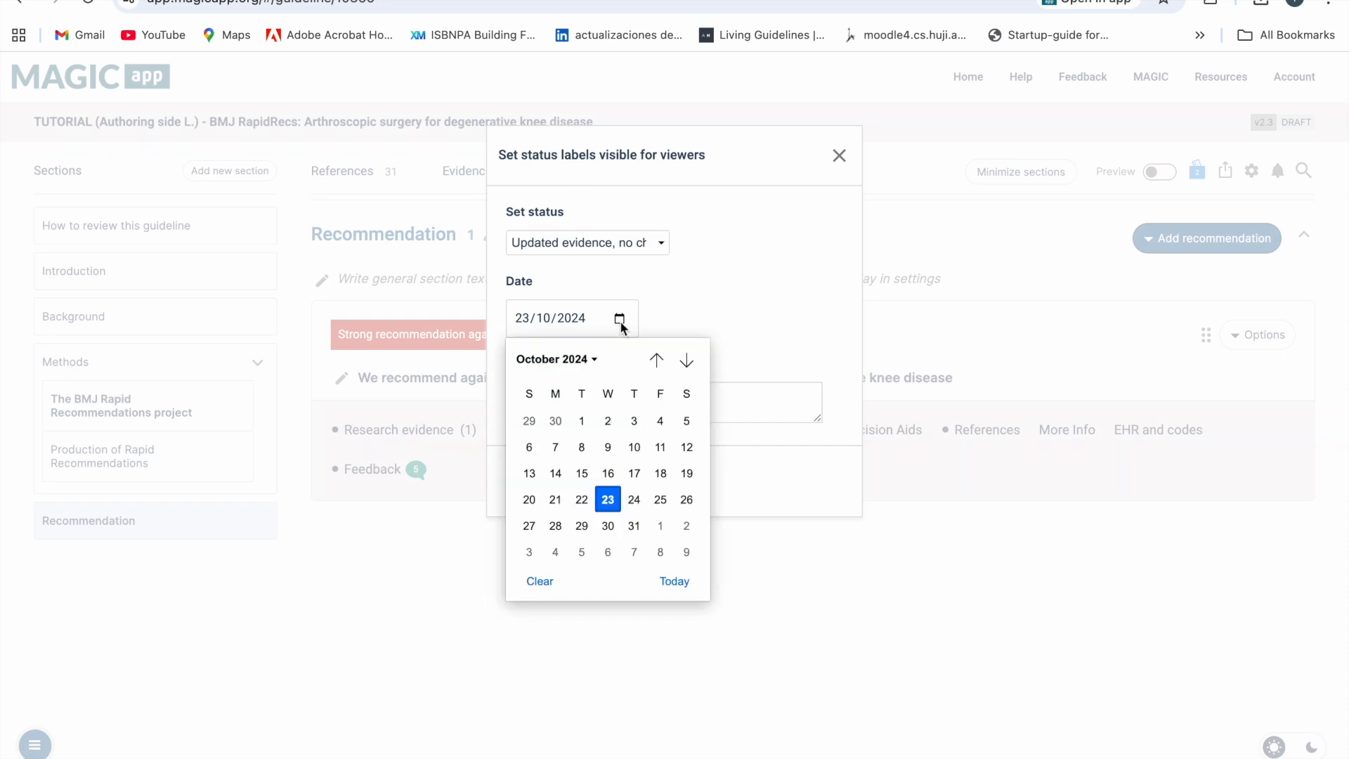
{"action": "left_click", "coordinate": [608, 500]}
{"action": "left_click", "coordinate": [560, 476]}
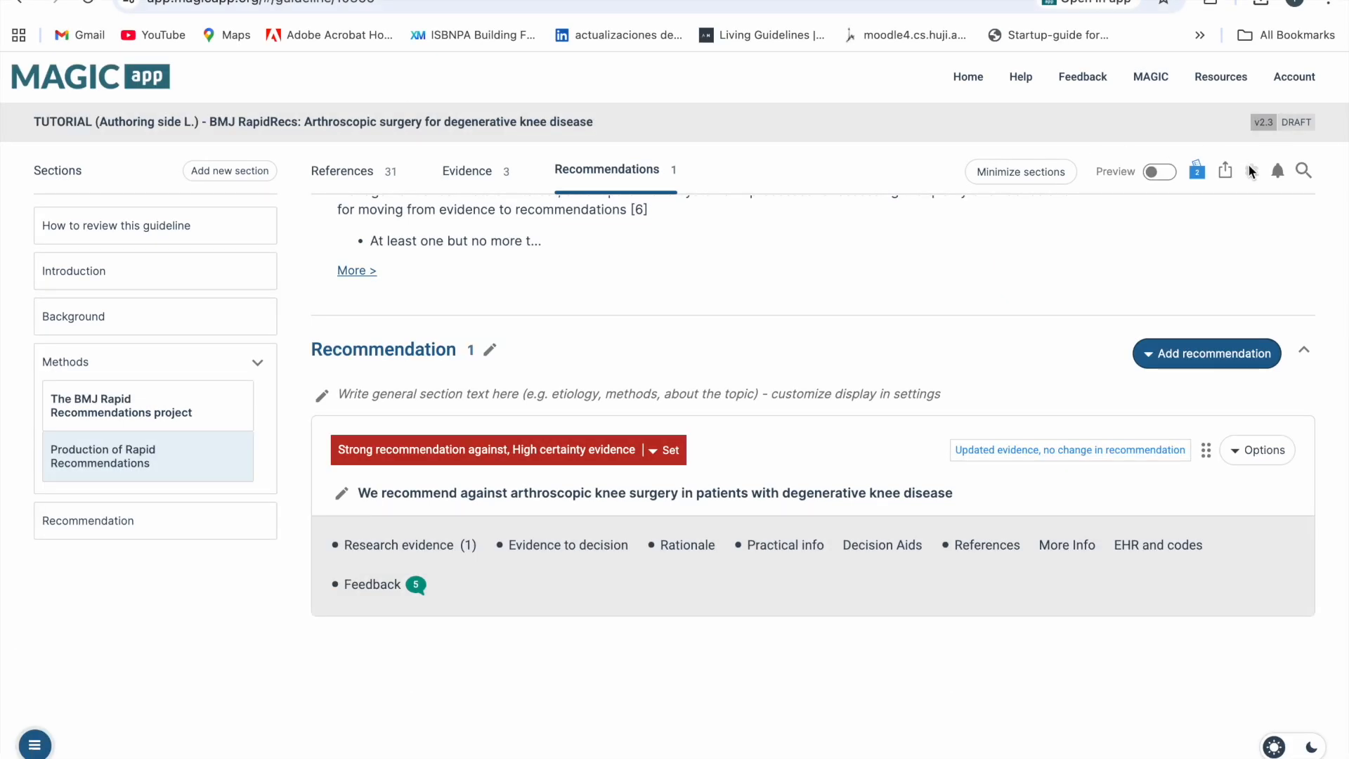
Step: Start publishing a new minor version of the guideline and save the comment "Updated evidence. No change in recommendation 1."
{"action": "left_click", "coordinate": [1253, 178]}
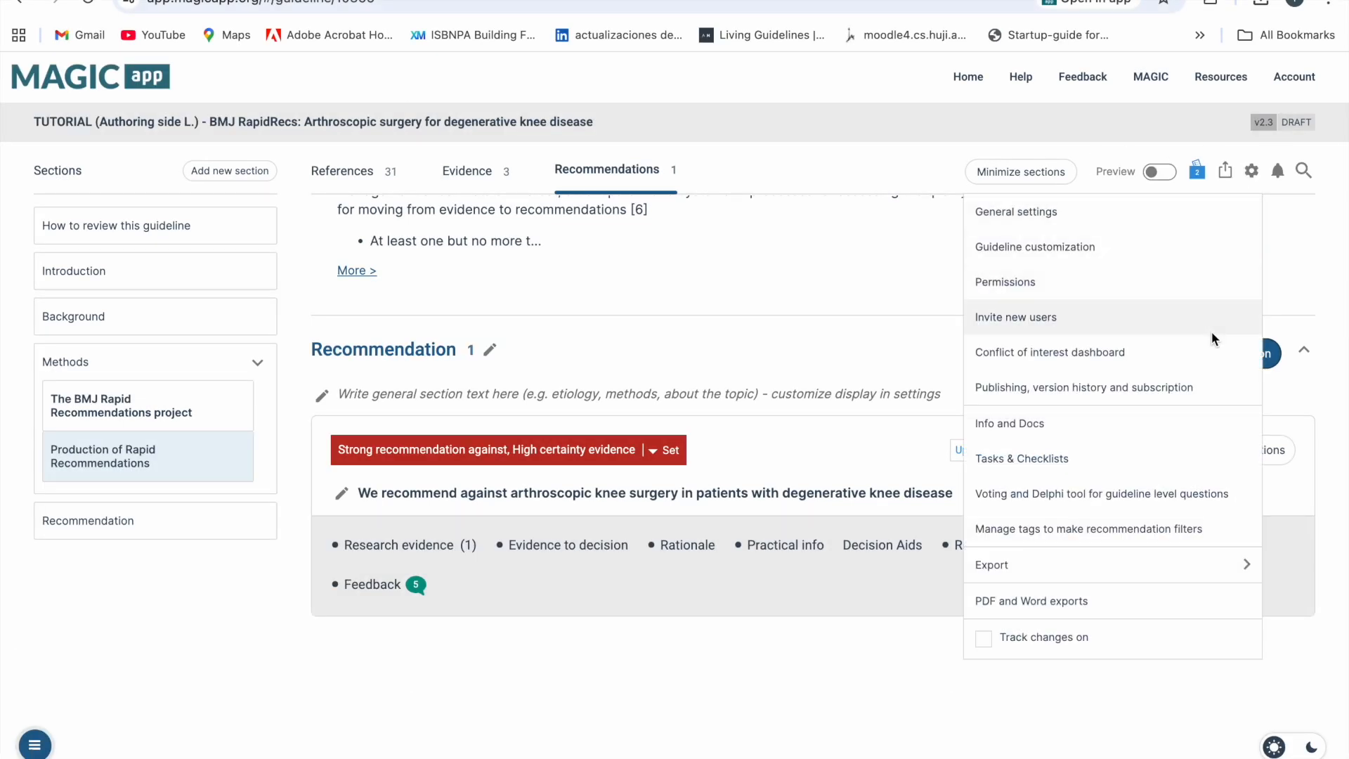
{"action": "left_click", "coordinate": [1209, 385]}
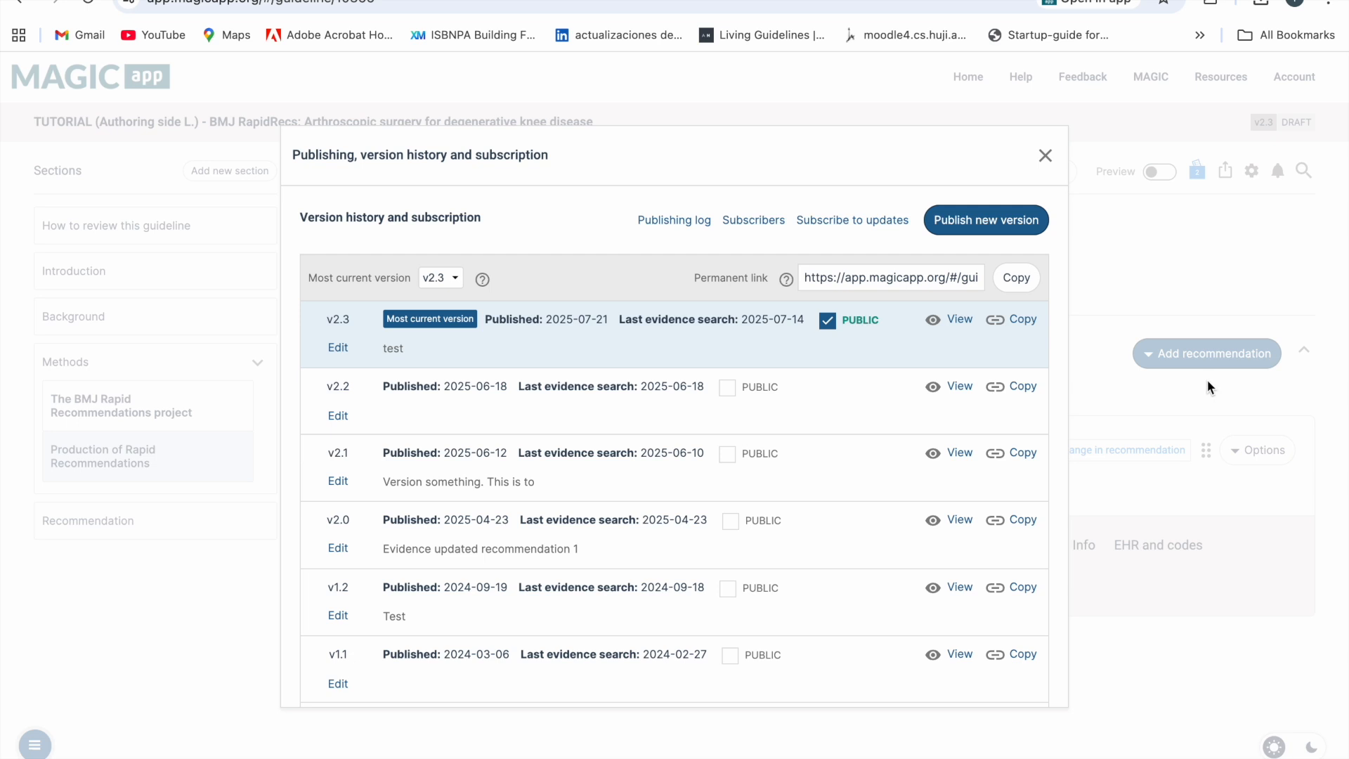
{"action": "left_click", "coordinate": [986, 220]}
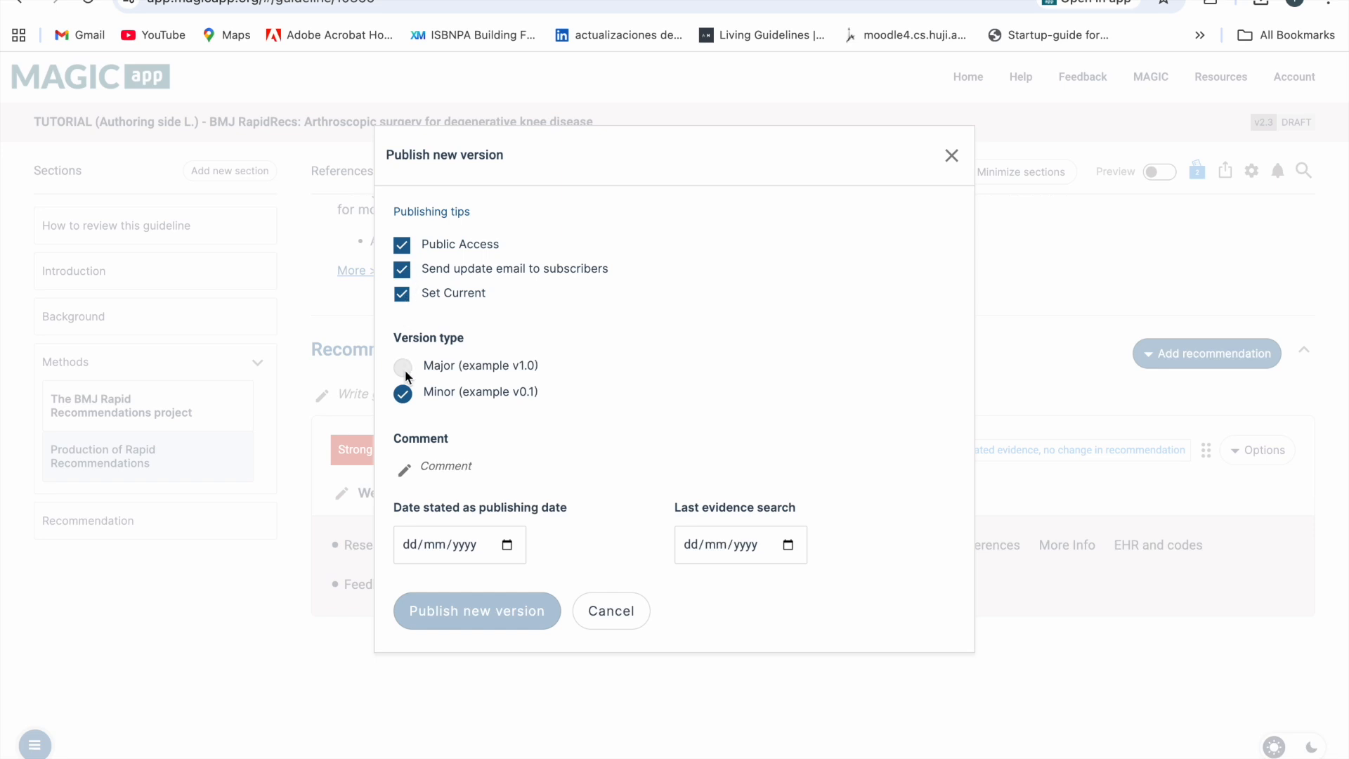
{"action": "left_click", "coordinate": [415, 471]}
{"action": "type", "text": "Updated evidence. No change in recommendation 1."}
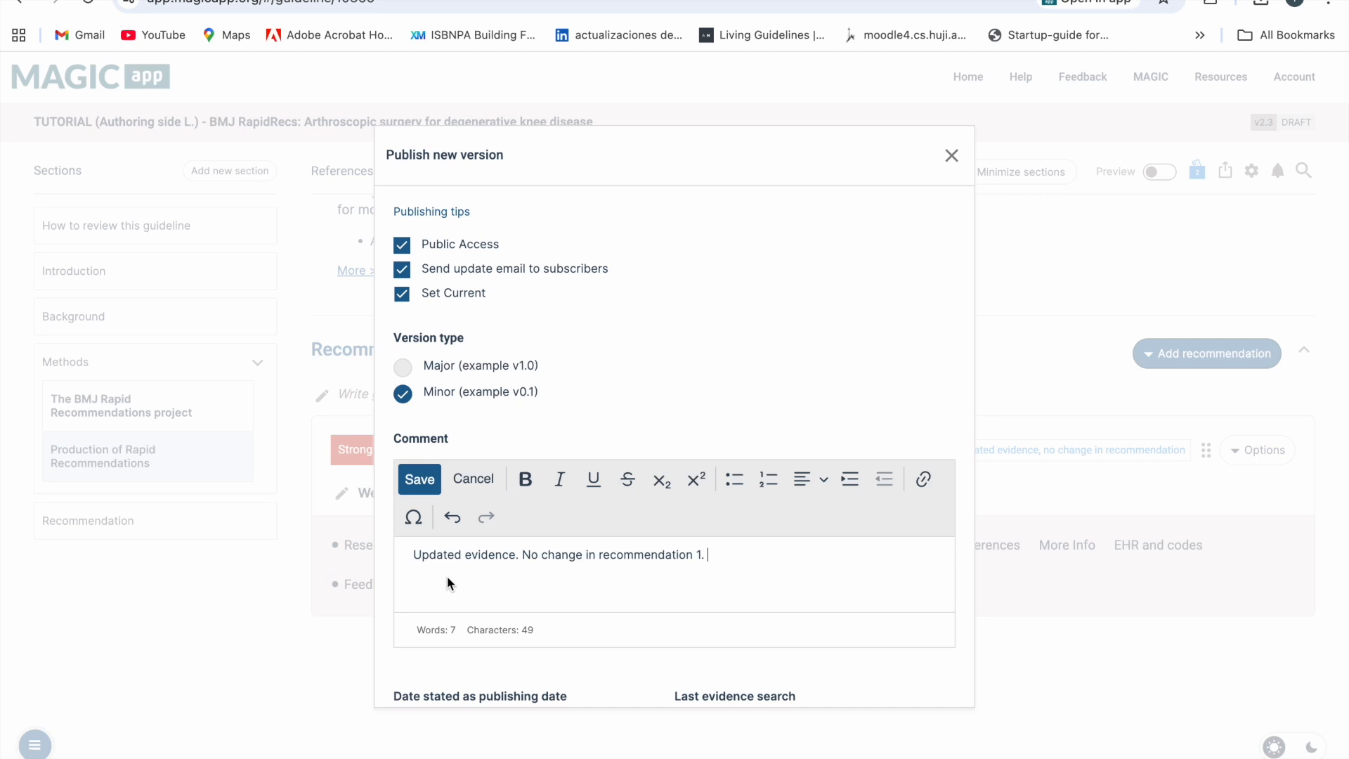
{"action": "left_click", "coordinate": [418, 479]}
Step: Set the publishing date to 06/08/2025 and the last evidence search to 05/08/2025, and publish the new version
{"action": "left_click", "coordinate": [511, 543]}
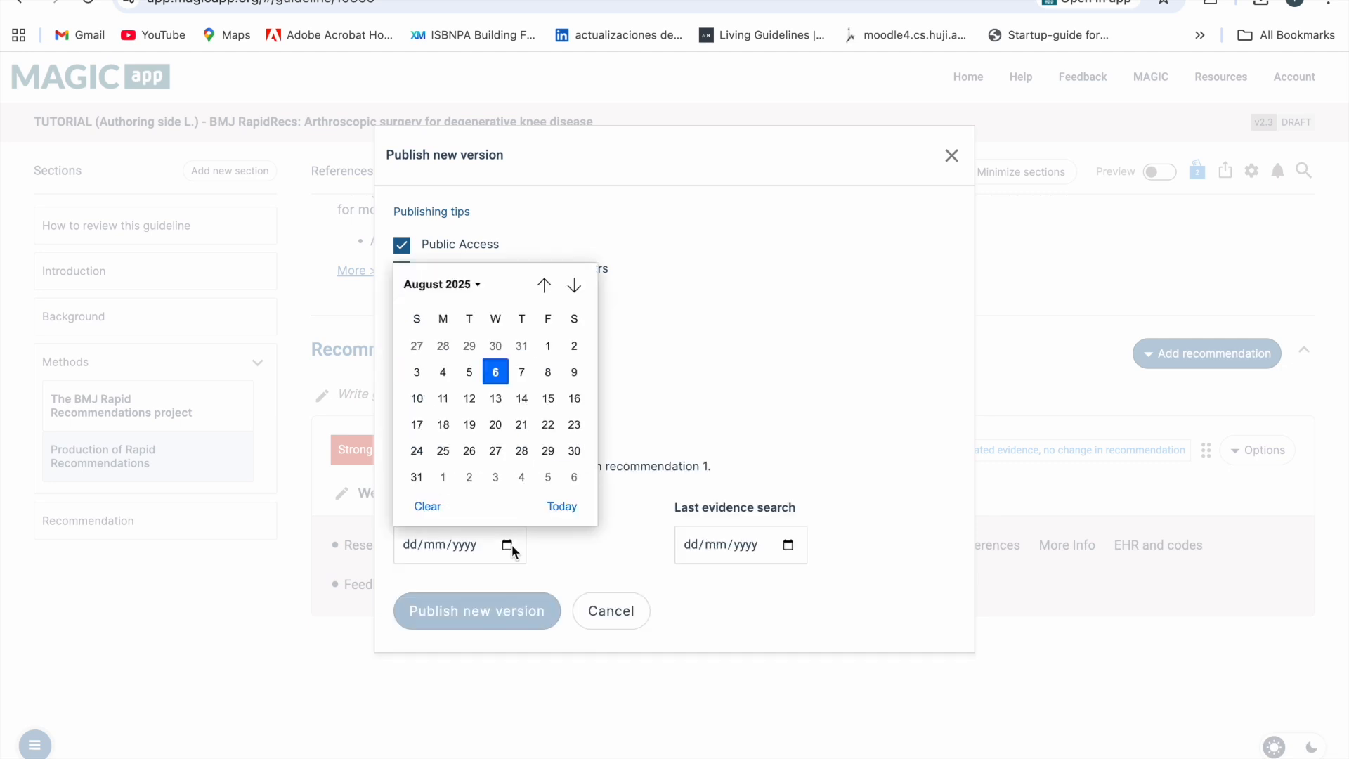
{"action": "left_click", "coordinate": [494, 374]}
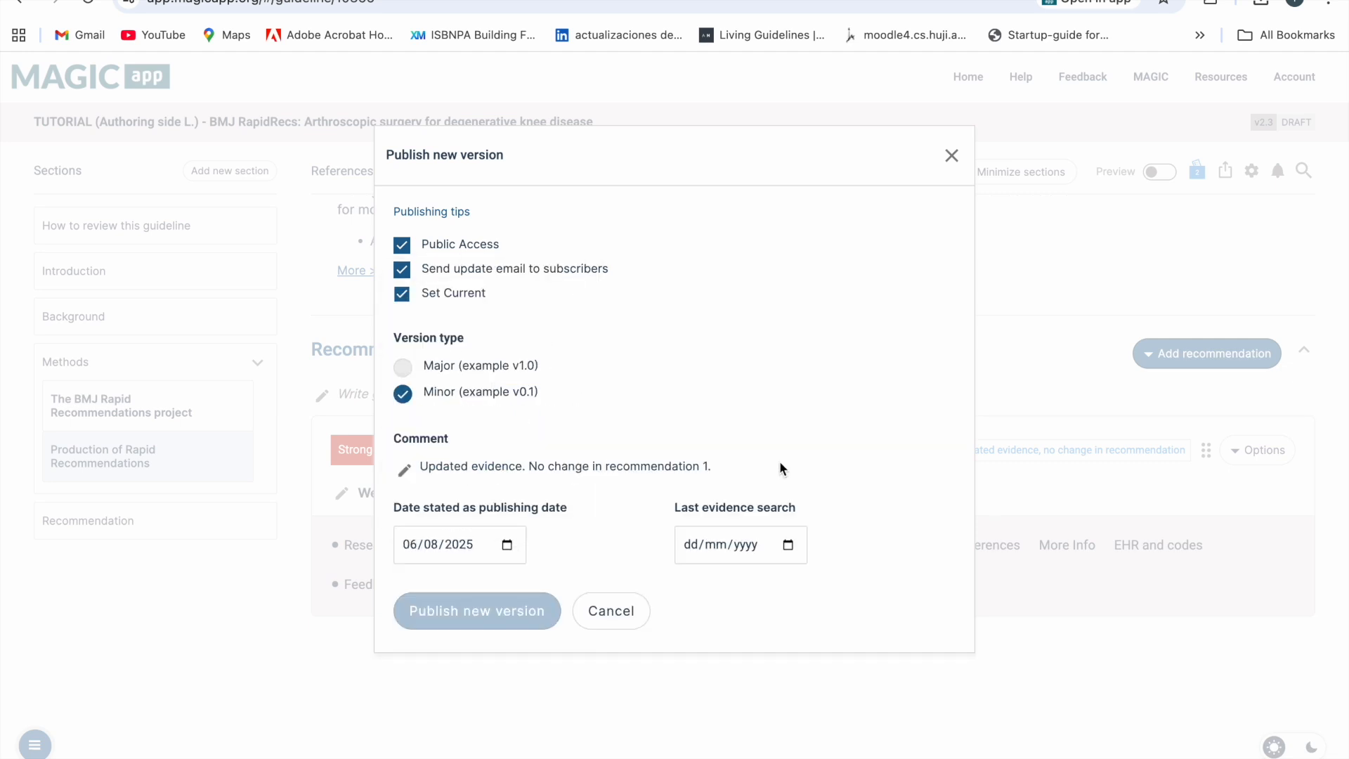
{"action": "left_click", "coordinate": [797, 547]}
{"action": "left_click", "coordinate": [746, 375]}
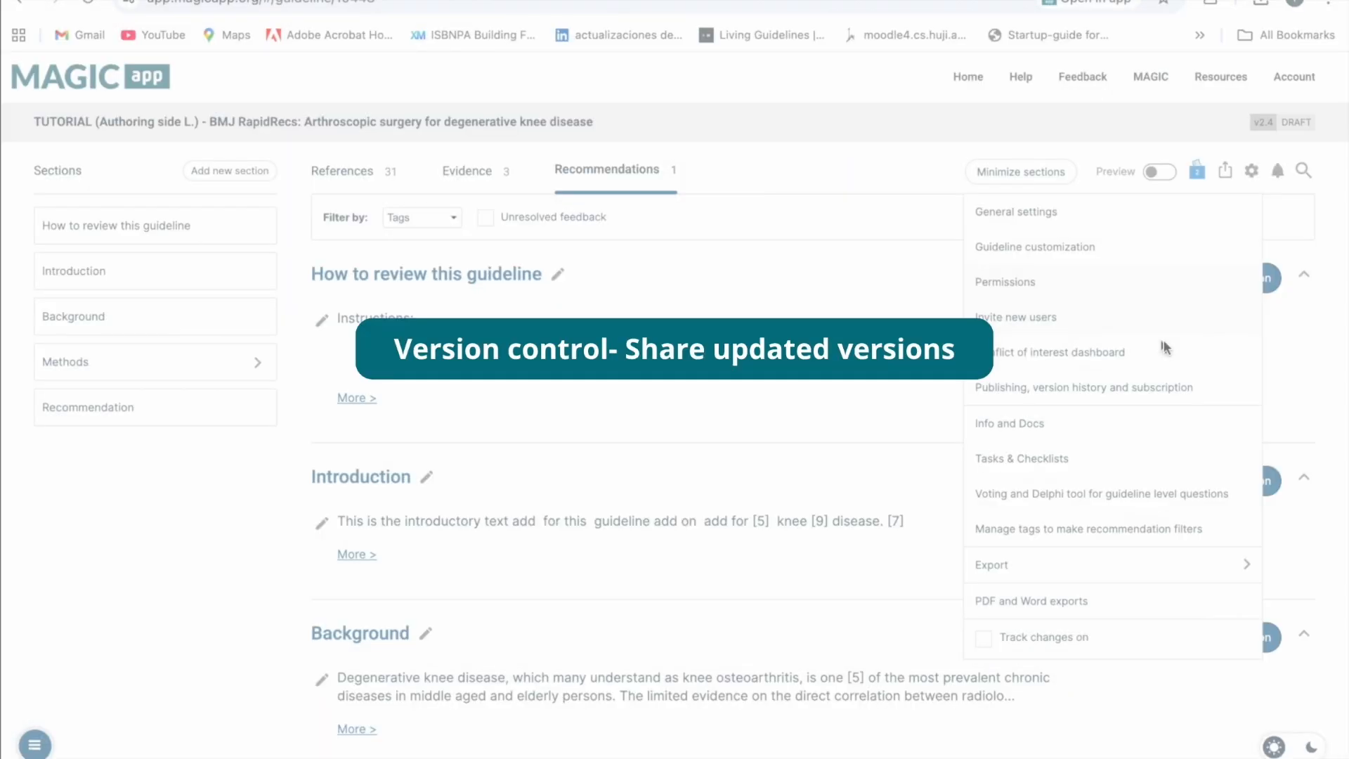
Step: View the published guideline version v2.3 from the version history, declining to be taken to the most current version
{"action": "left_click", "coordinate": [1159, 390]}
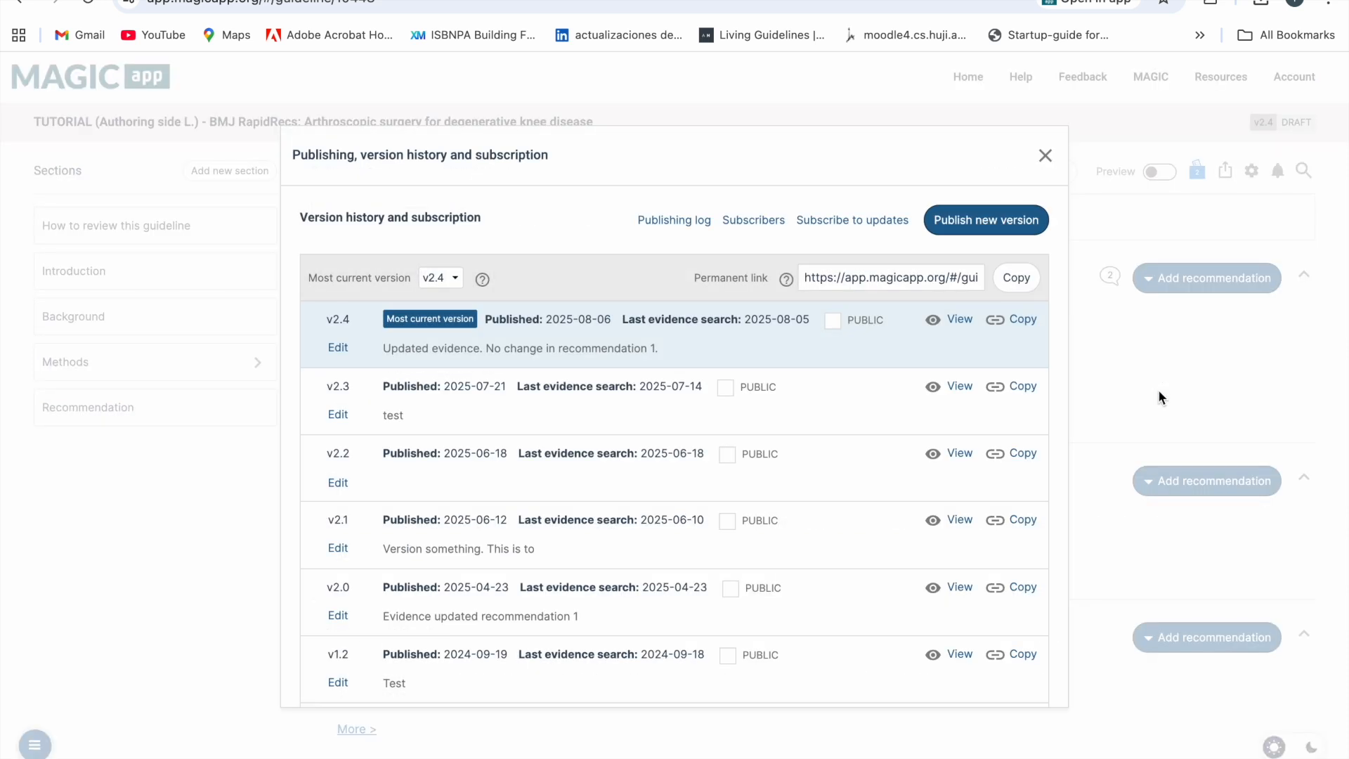
{"action": "mouse_move", "coordinate": [781, 279]}
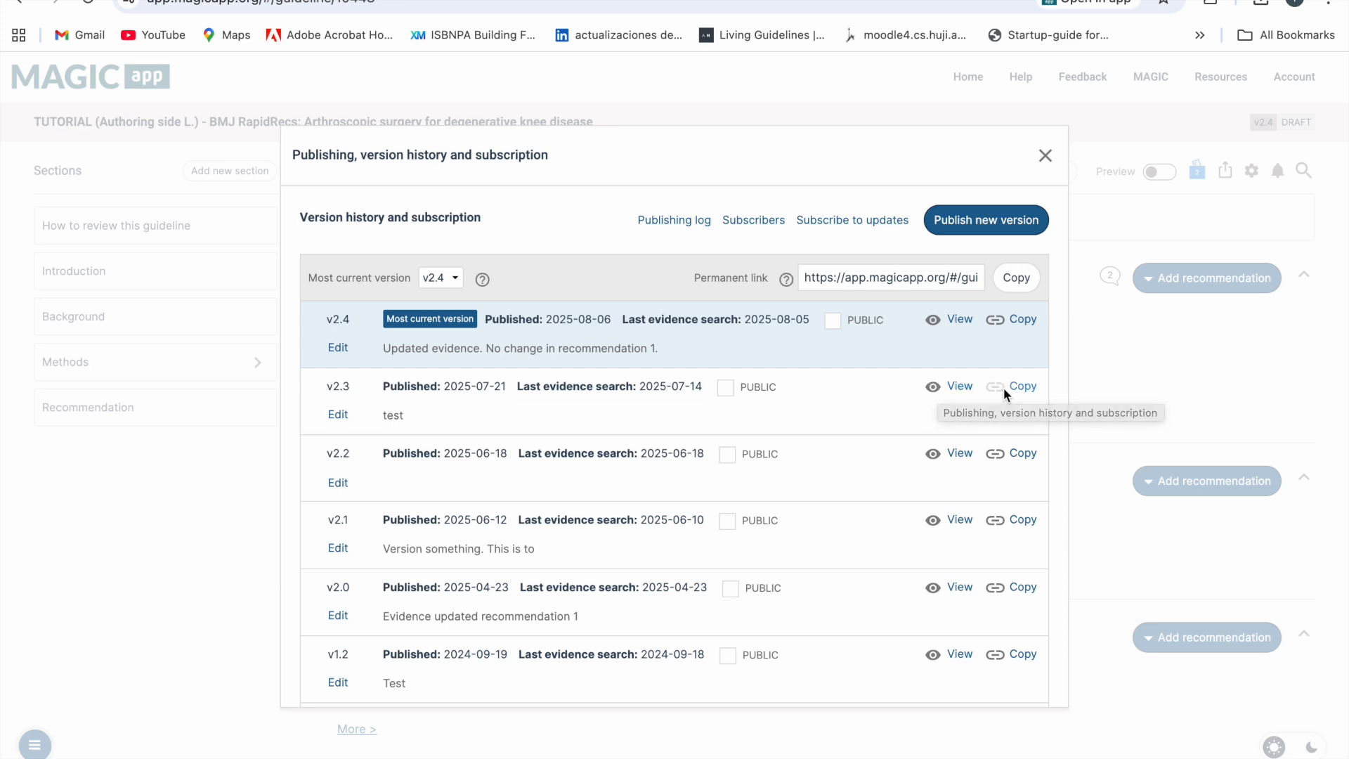
{"action": "left_click", "coordinate": [933, 384]}
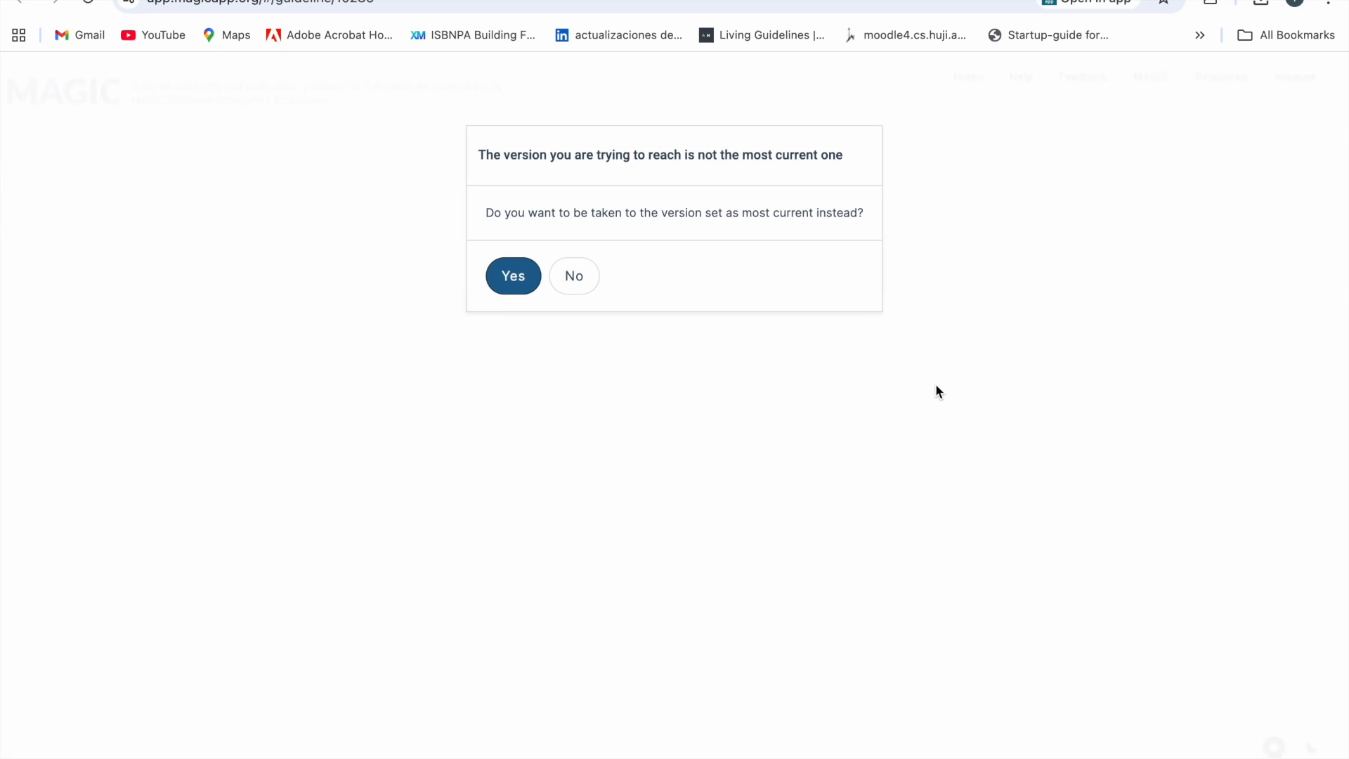
{"action": "left_click", "coordinate": [572, 275]}
{"action": "scroll", "coordinate": [579, 303], "scroll_direction": "down", "scroll_amount": 10}
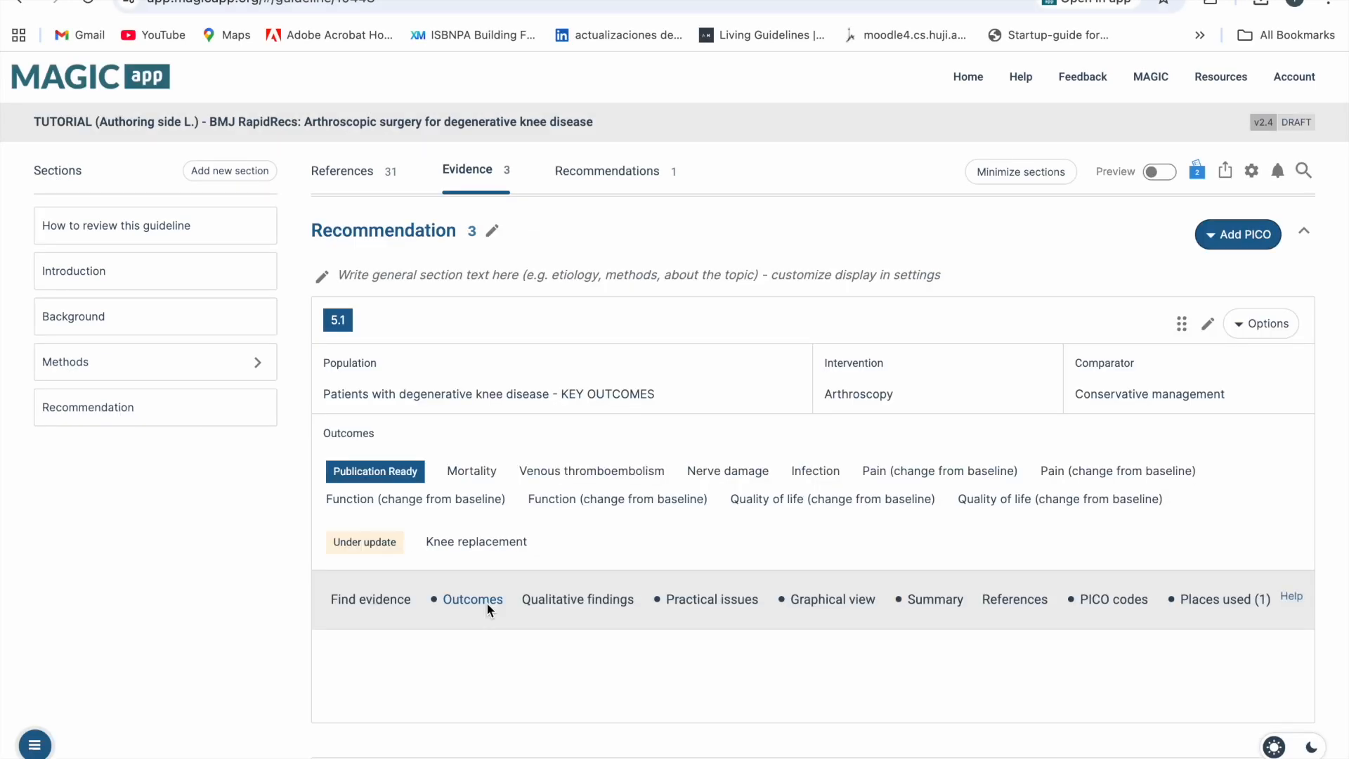
Step: Make a shadow of the Knee replacement outcome in PICO 5.1 and check the shadow's effect data
{"action": "left_click", "coordinate": [486, 602]}
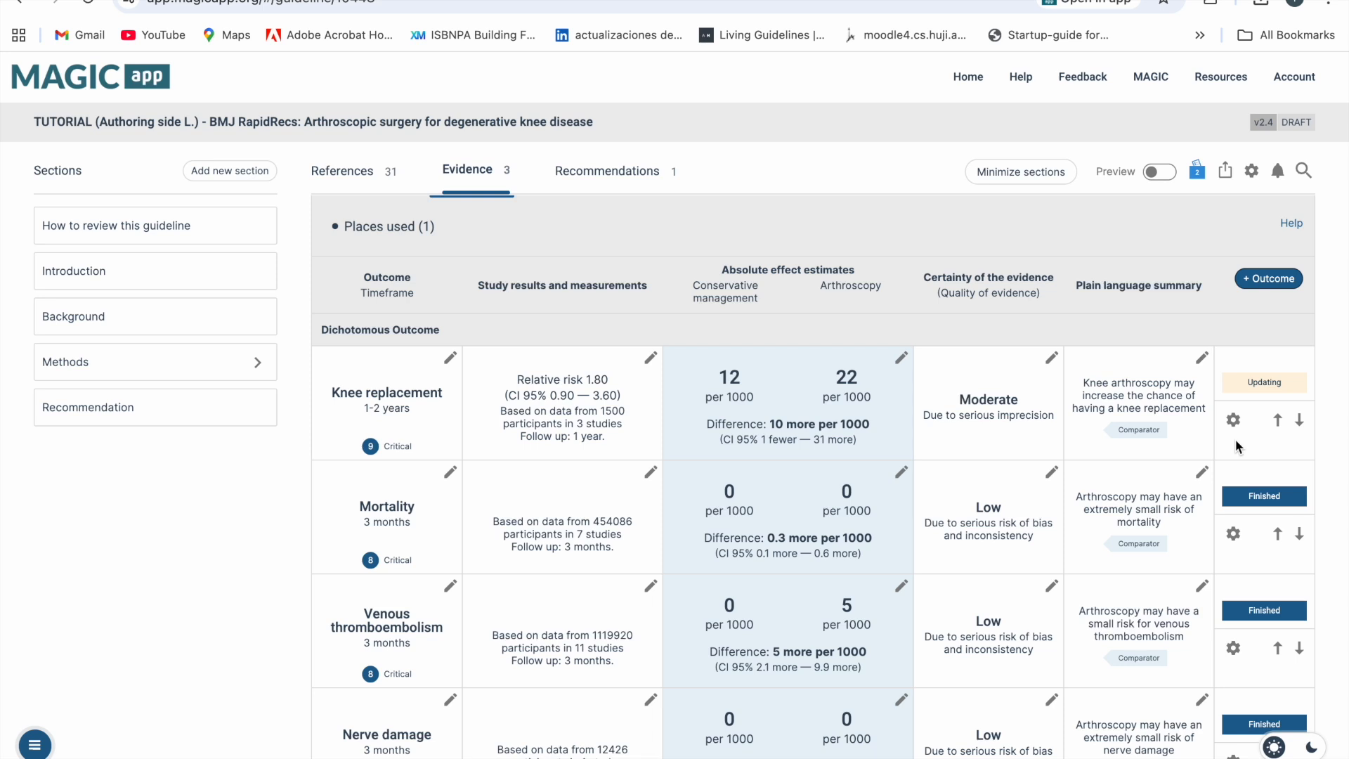
{"action": "left_click", "coordinate": [1233, 420]}
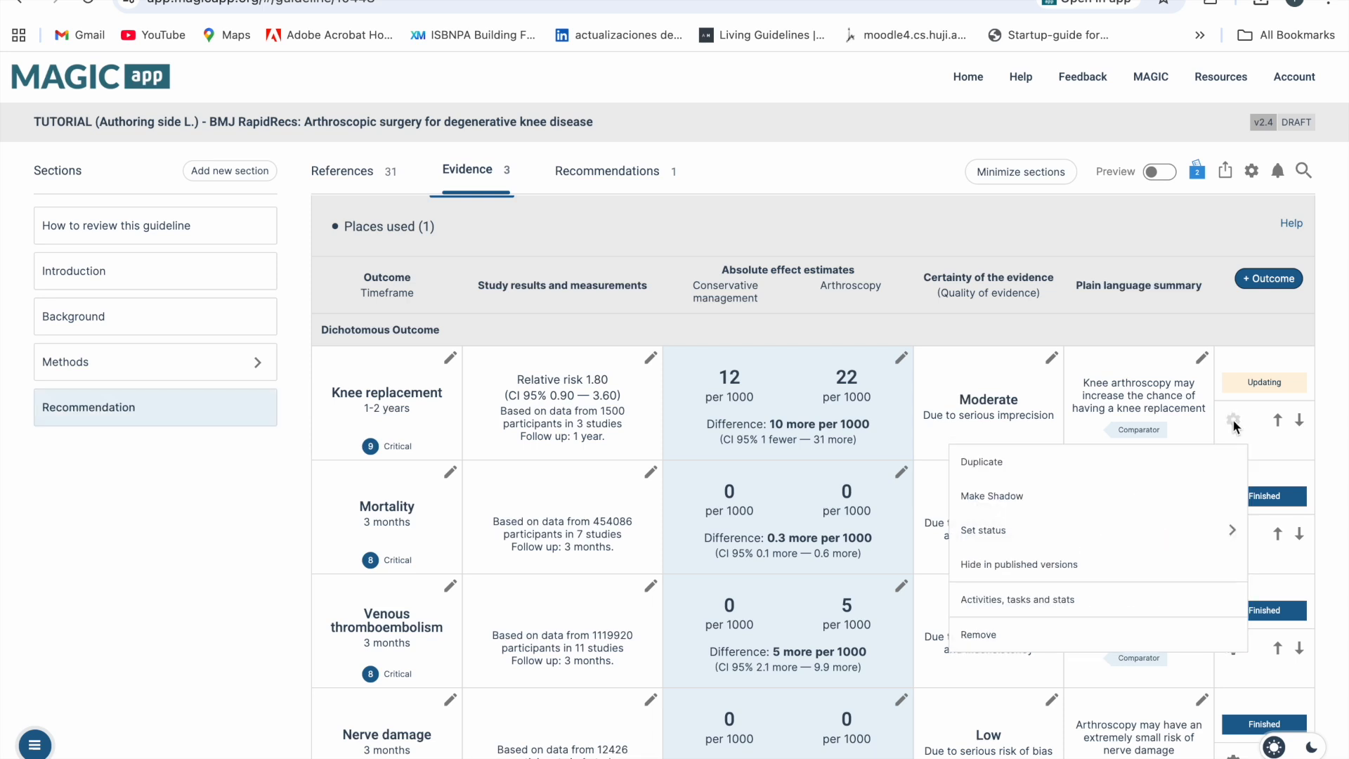
{"action": "left_click", "coordinate": [1098, 502]}
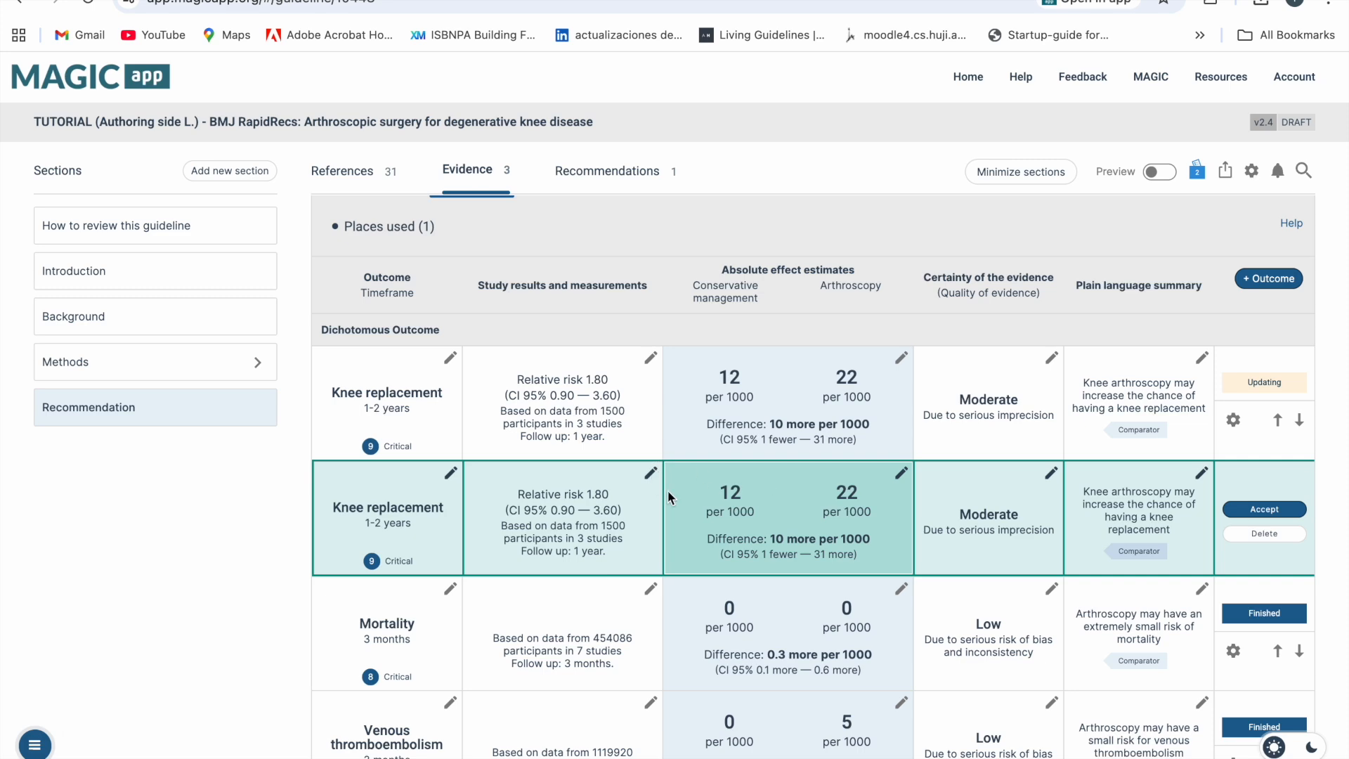
{"action": "left_click", "coordinate": [650, 472]}
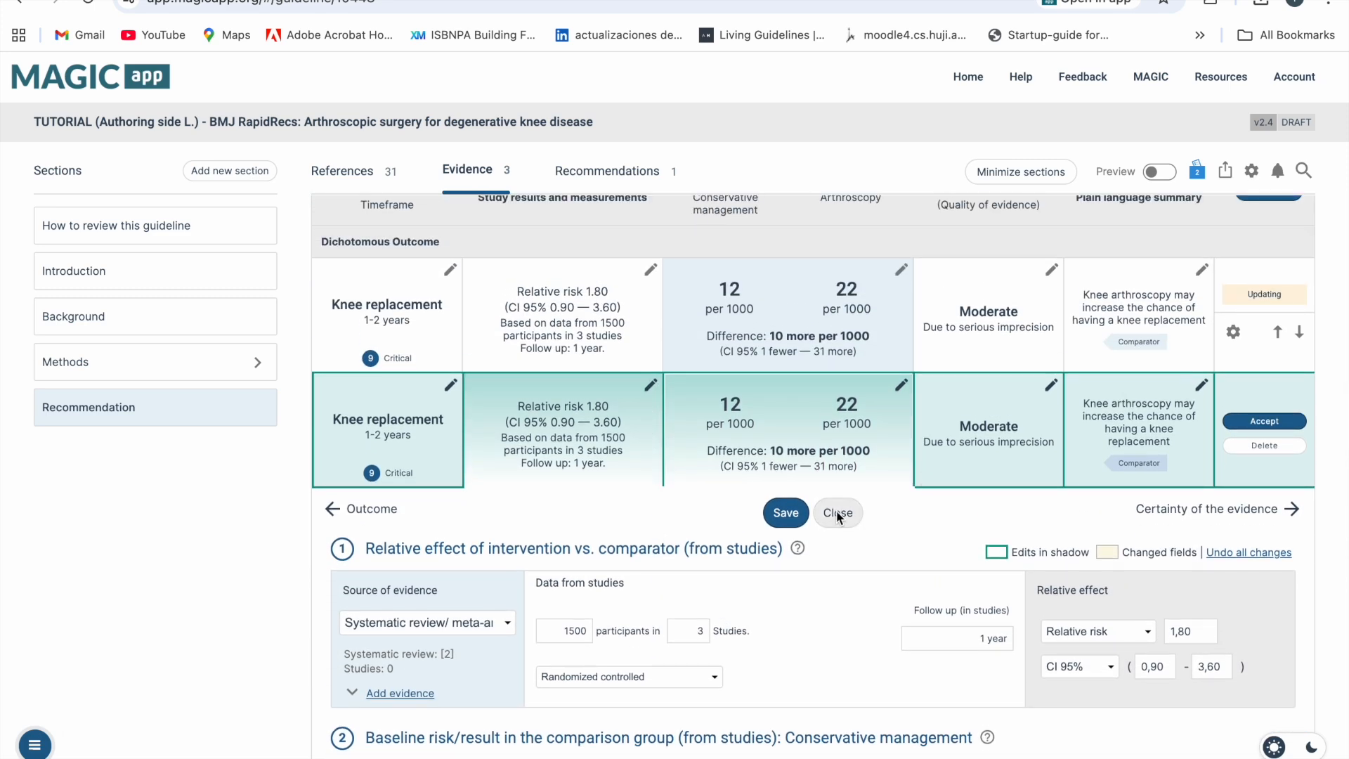
{"action": "left_click", "coordinate": [839, 513]}
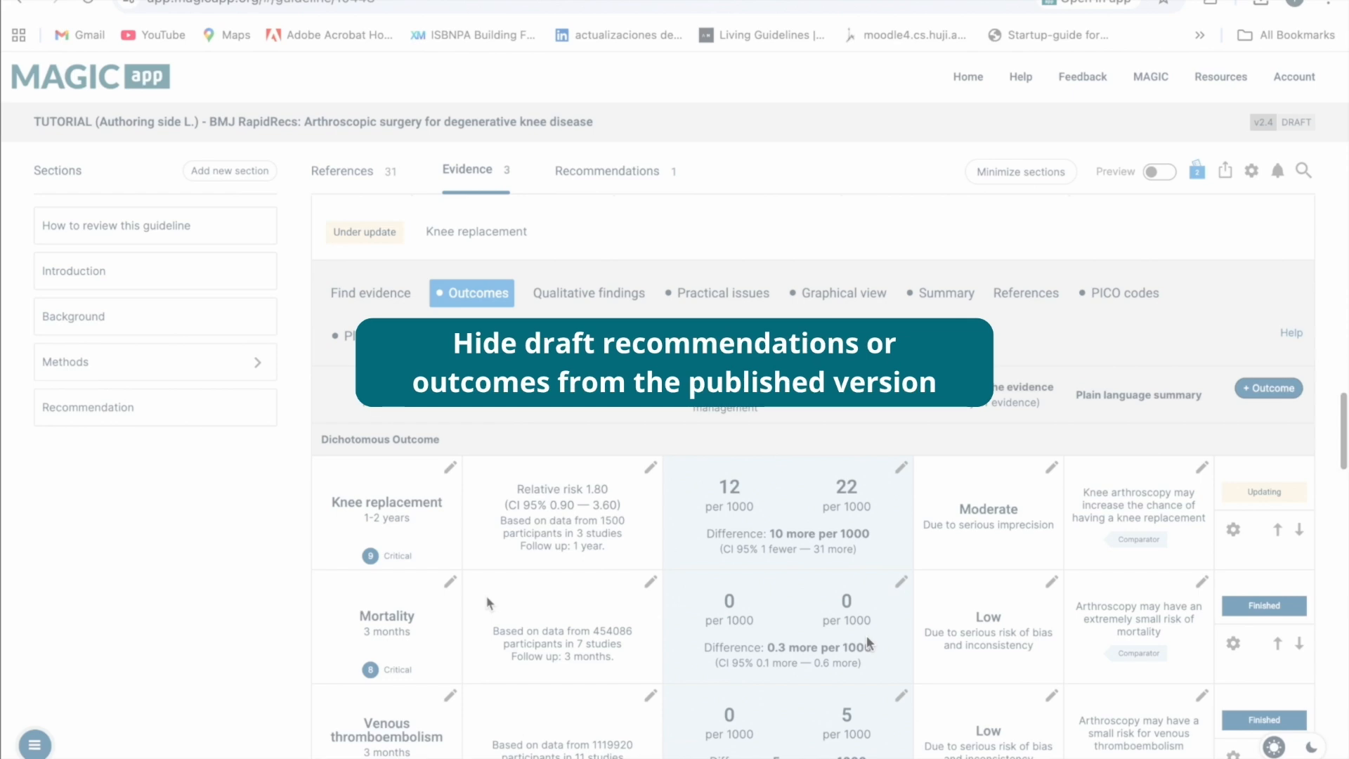
Step: Hide the original Knee replacement outcome in published versions
{"action": "left_click", "coordinate": [1233, 384]}
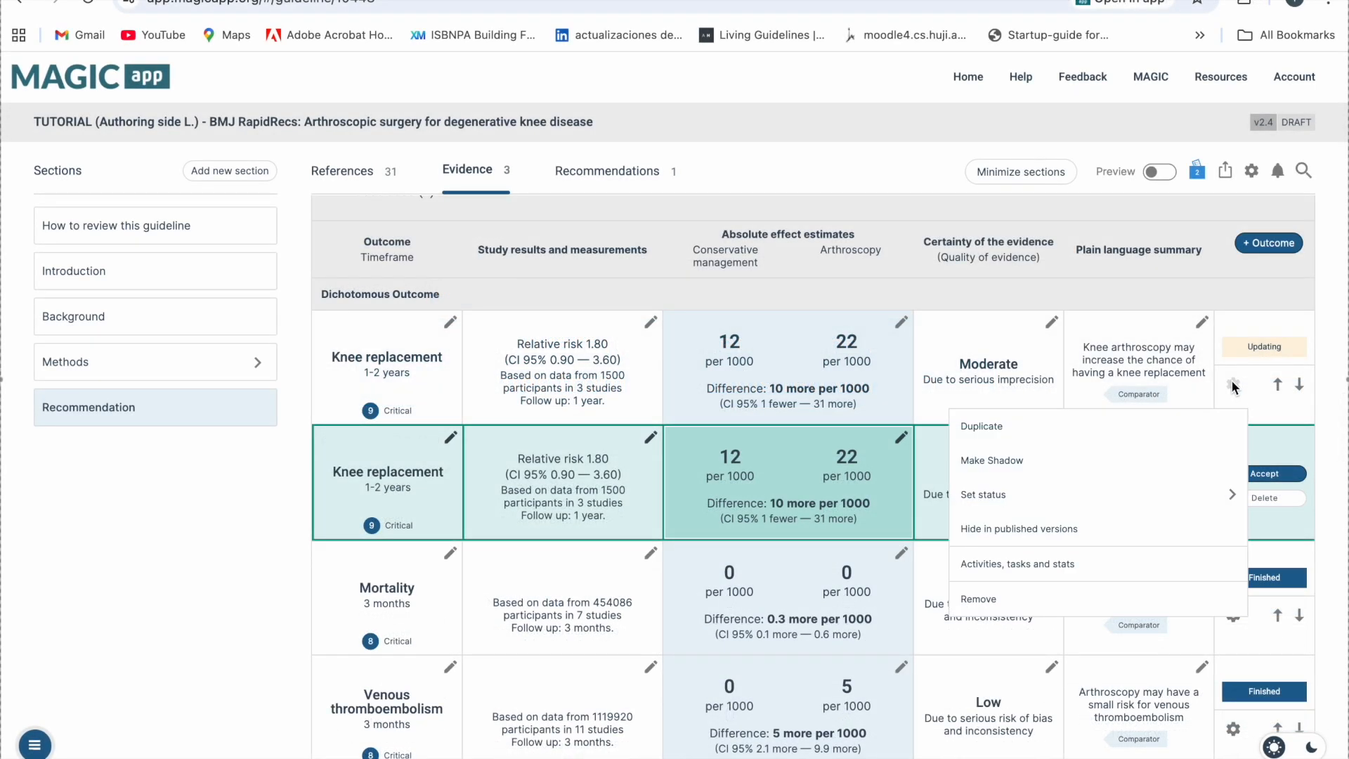
{"action": "left_click", "coordinate": [1106, 529]}
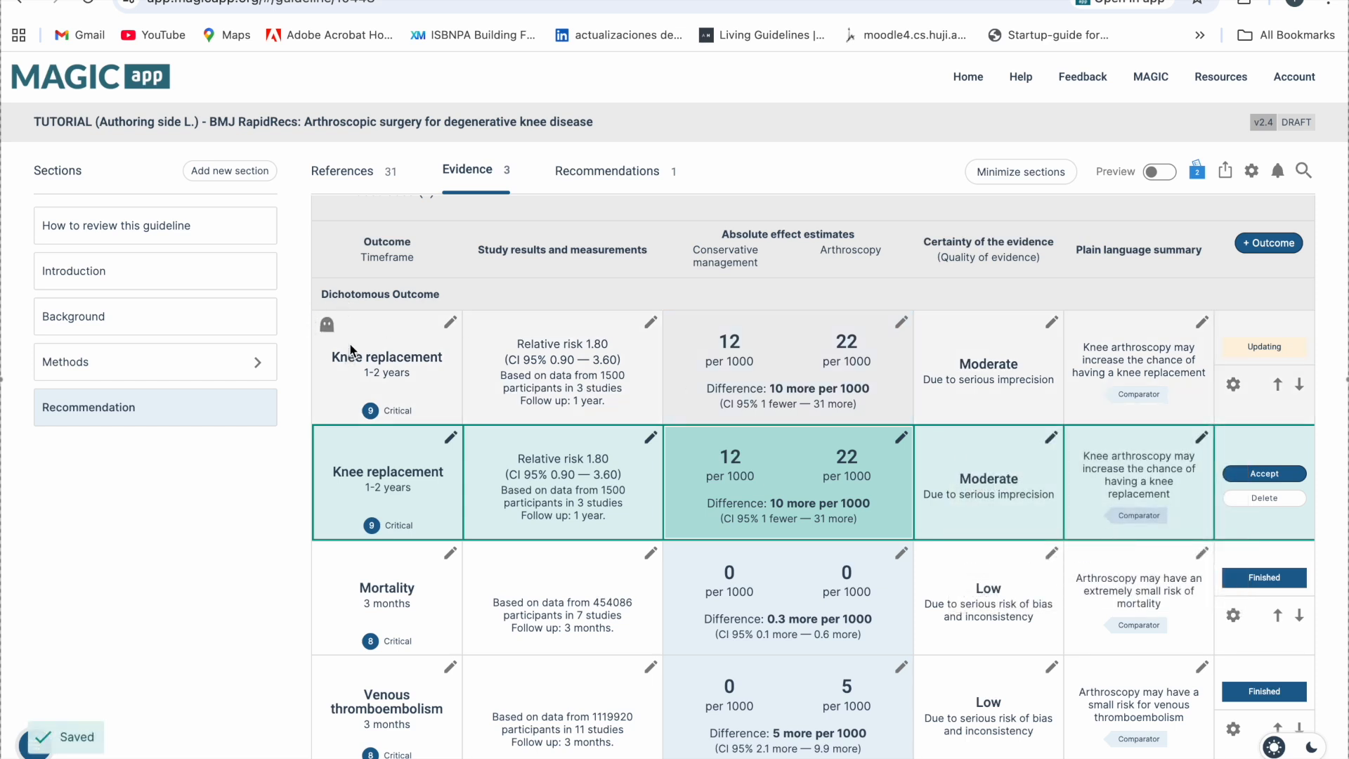
Step: Hide the arthroscopic knee surgery recommendation in published versions and set it back to shown
{"action": "left_click", "coordinate": [571, 172]}
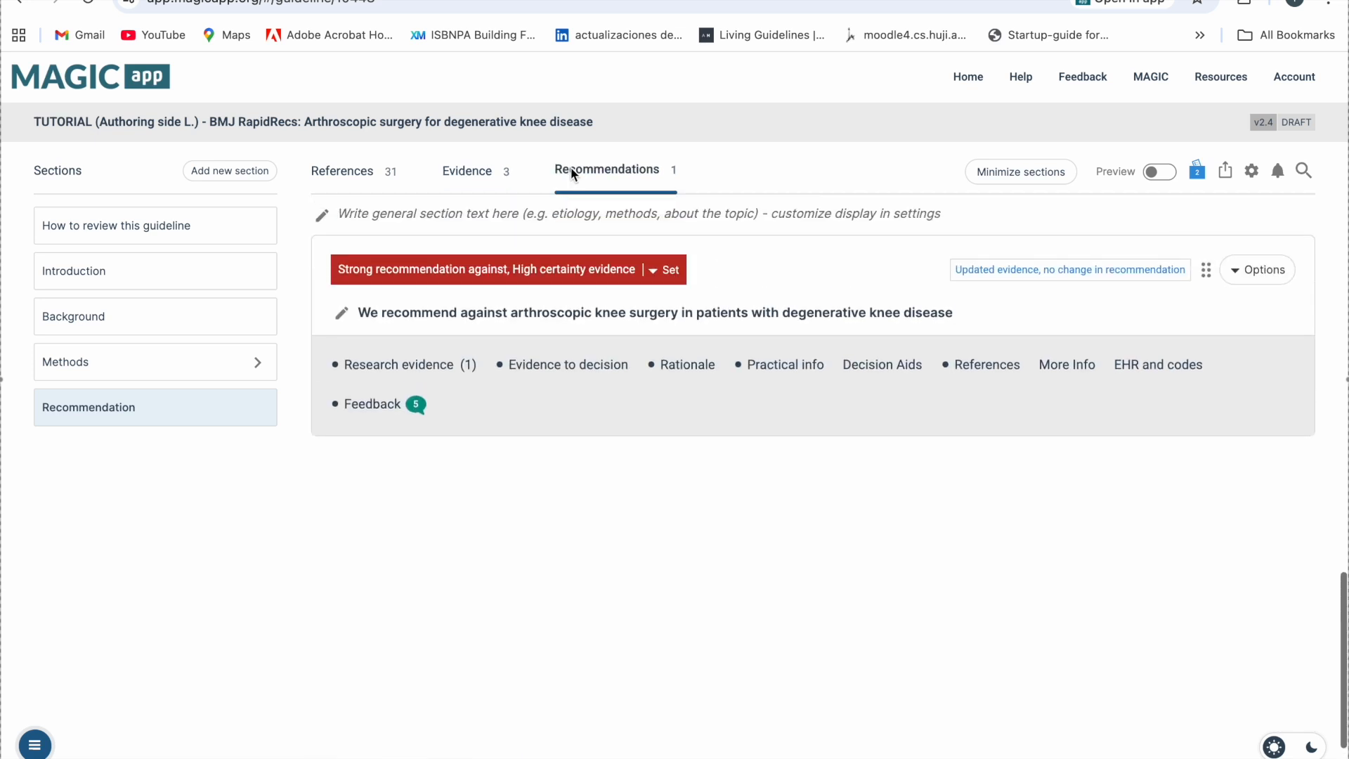
{"action": "left_click", "coordinate": [1266, 335]}
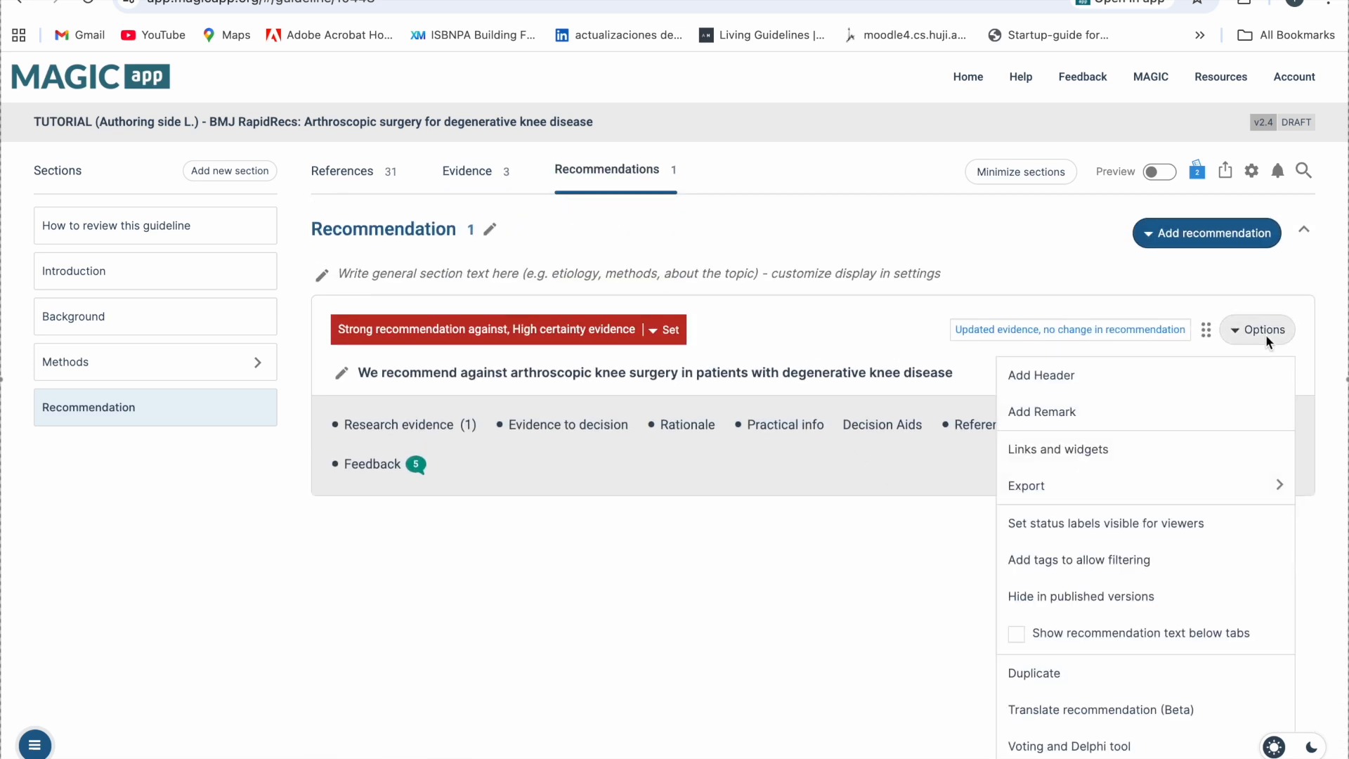
{"action": "left_click", "coordinate": [1045, 596]}
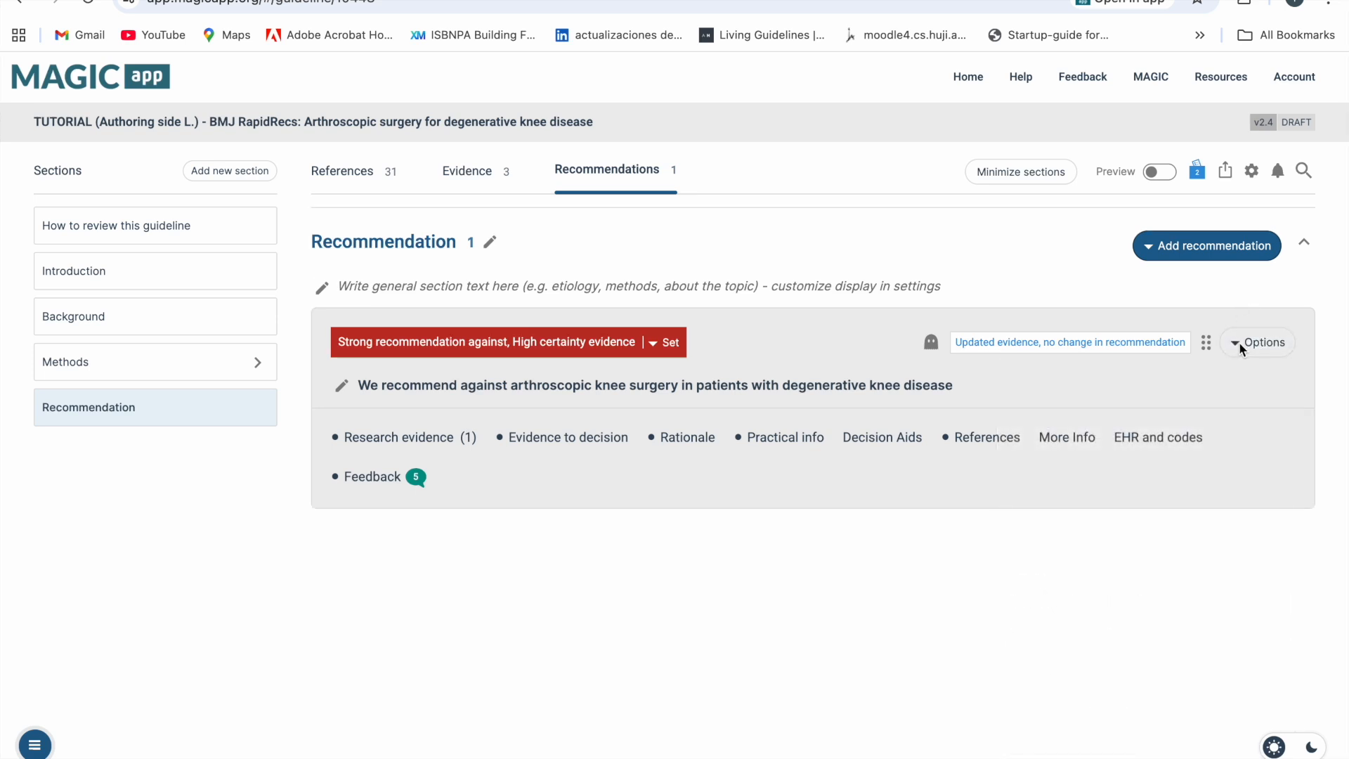
{"action": "mouse_move", "coordinate": [1238, 341]}
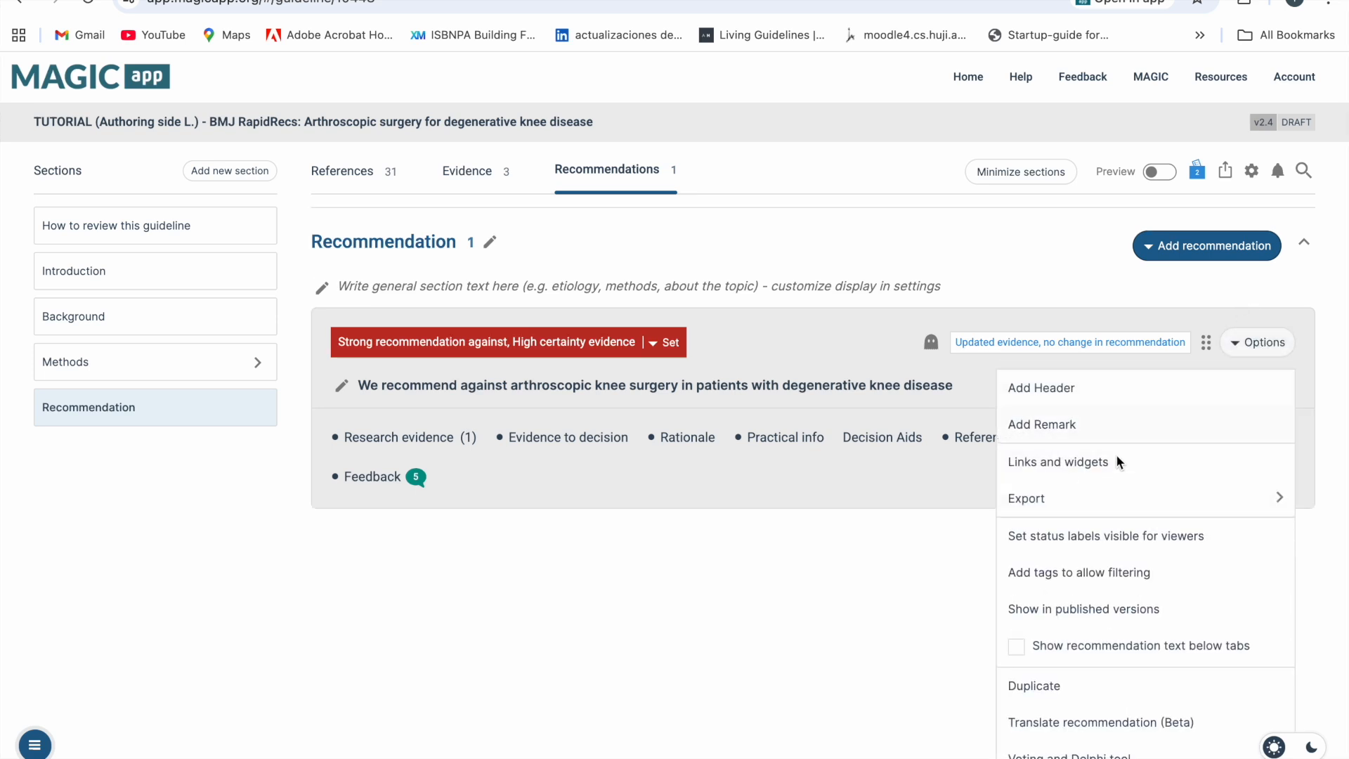
{"action": "left_click", "coordinate": [1059, 611]}
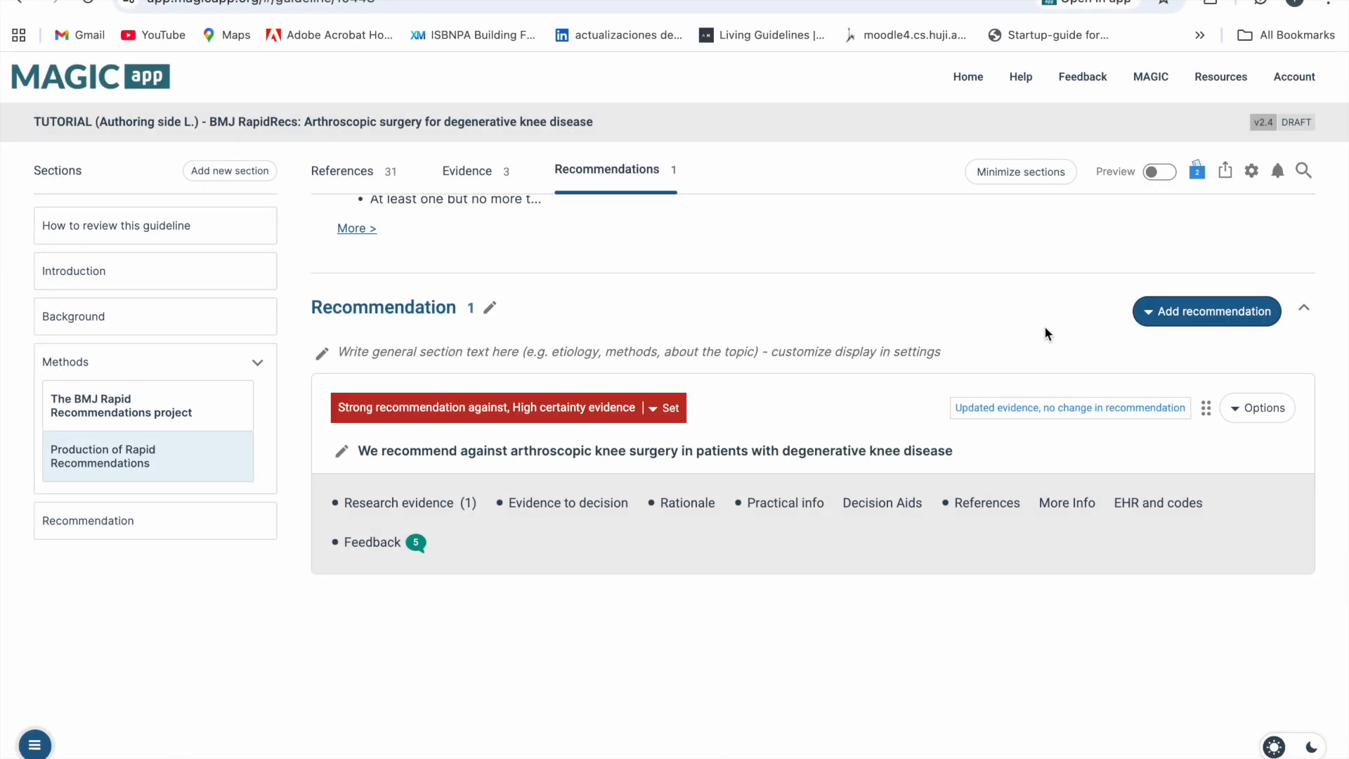
Step: Turn on the guideline preview and look through the sections as readers see them
{"action": "left_click", "coordinate": [1160, 174]}
{"action": "scroll", "coordinate": [884, 411], "scroll_direction": "up", "scroll_amount": 3}
{"action": "scroll", "coordinate": [885, 412], "scroll_direction": "up", "scroll_amount": 7}
{"action": "scroll", "coordinate": [884, 411], "scroll_direction": "down", "scroll_amount": 4}
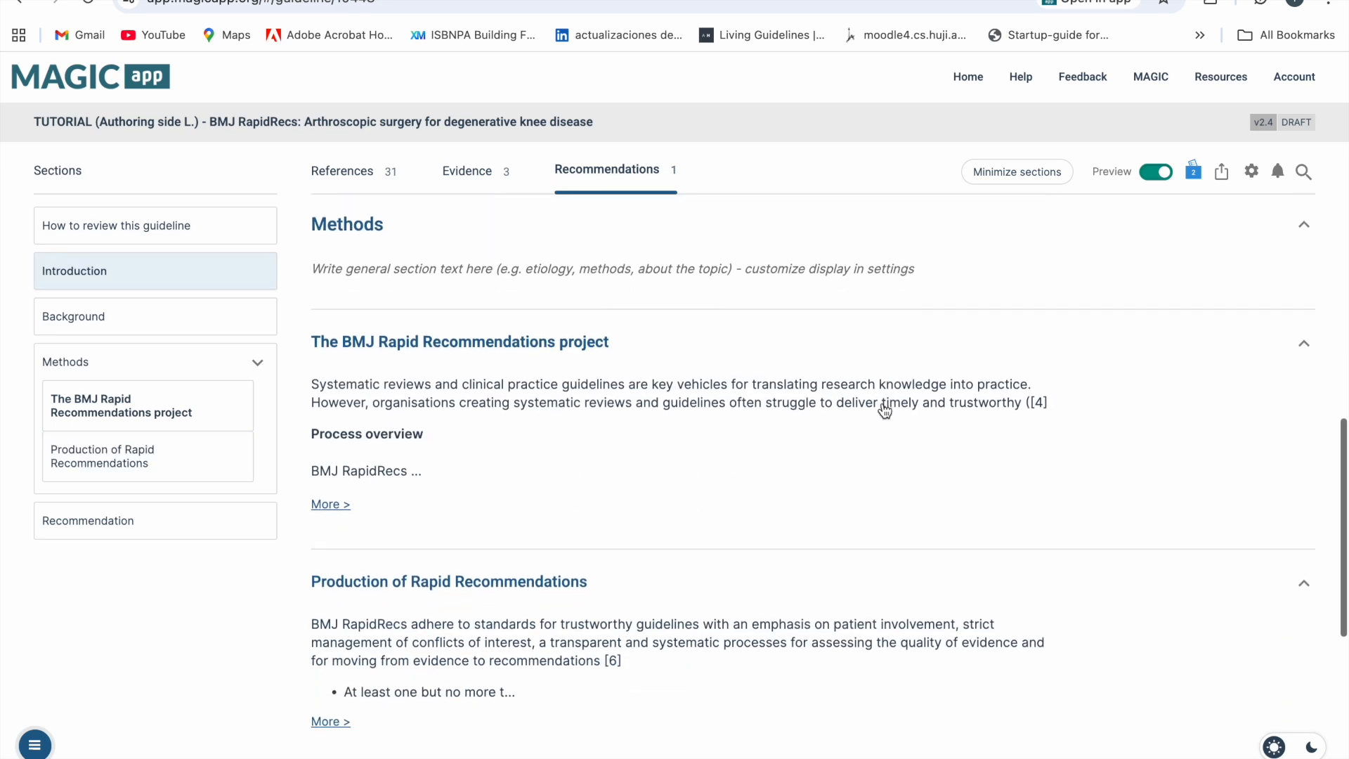
{"action": "left_click_drag", "start_coordinate": [915, 269], "coordinate": [384, 270]}
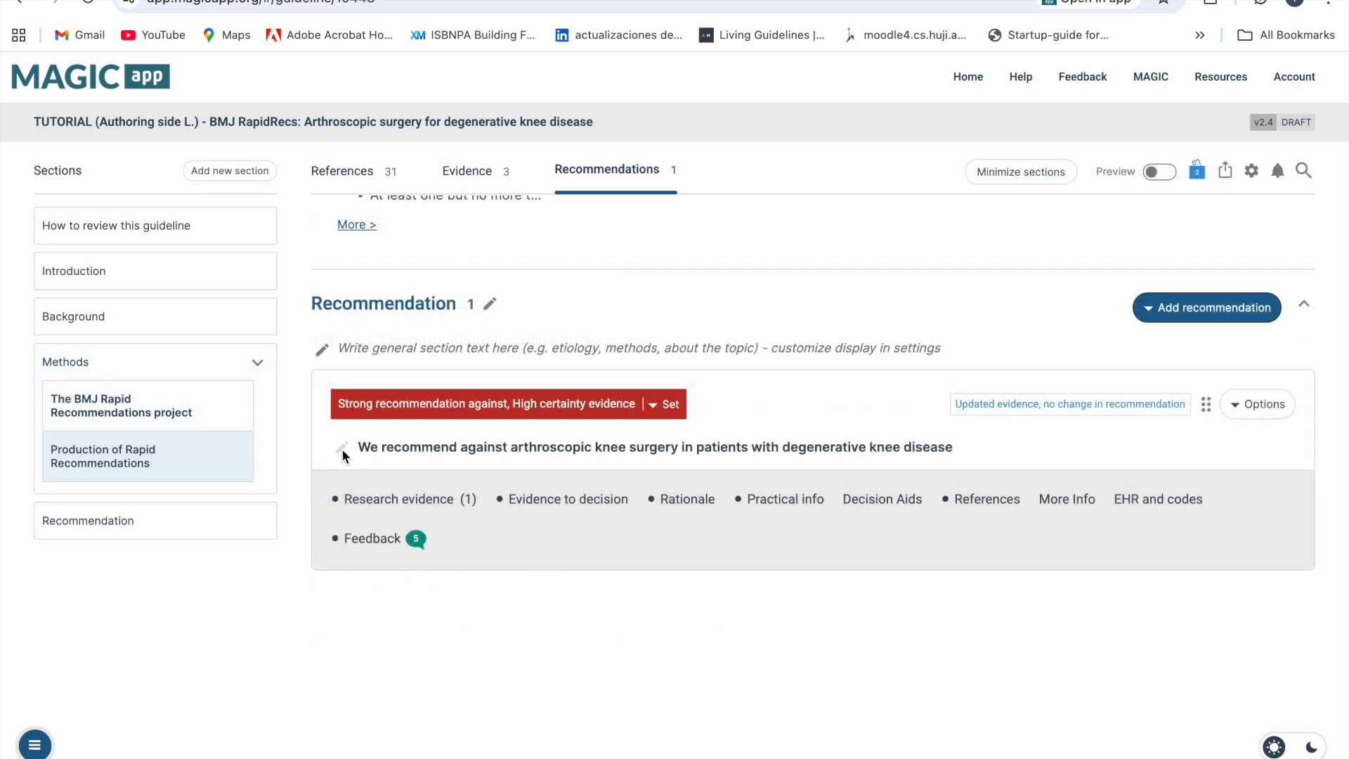
Step: Edit the recommendation text with track changes on, adding "add content" at the end and deleting "knee" before "disease"
{"action": "left_click", "coordinate": [342, 448]}
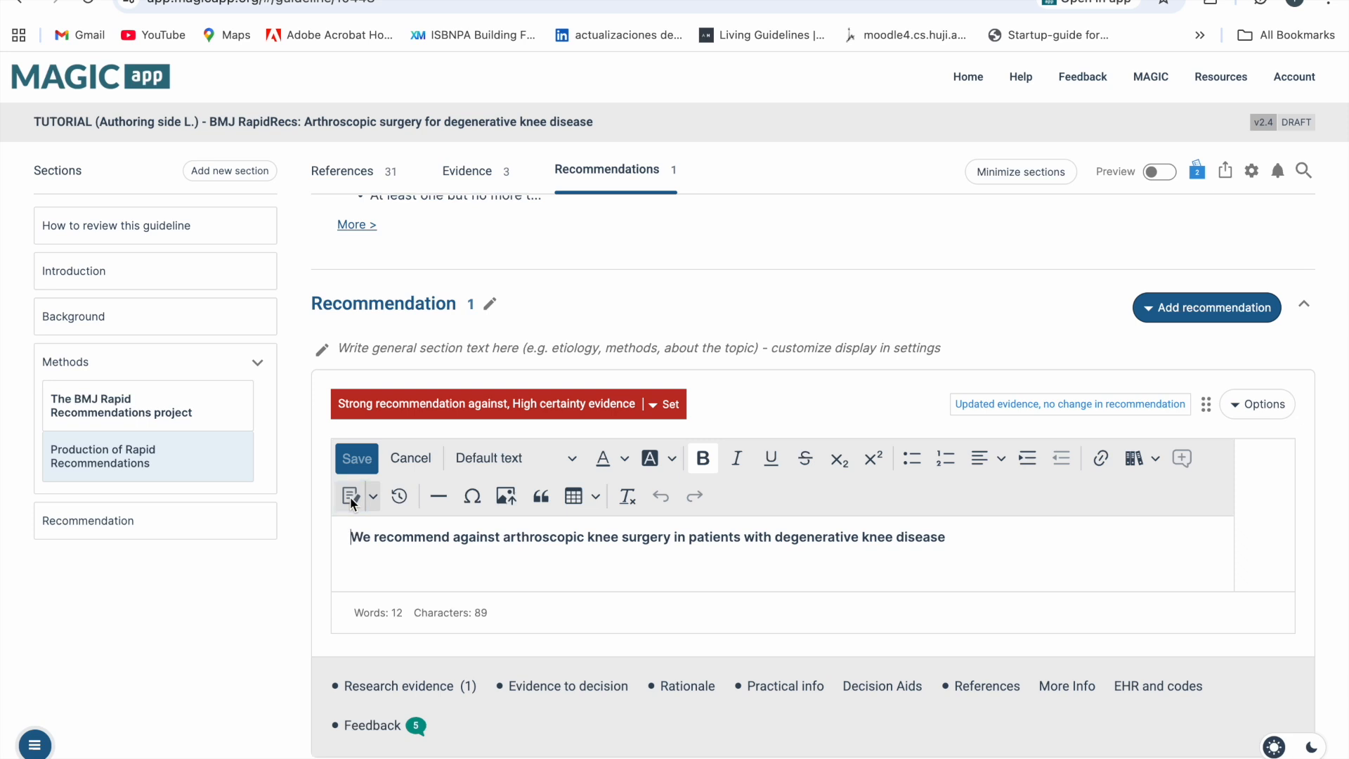
{"action": "left_click", "coordinate": [374, 496]}
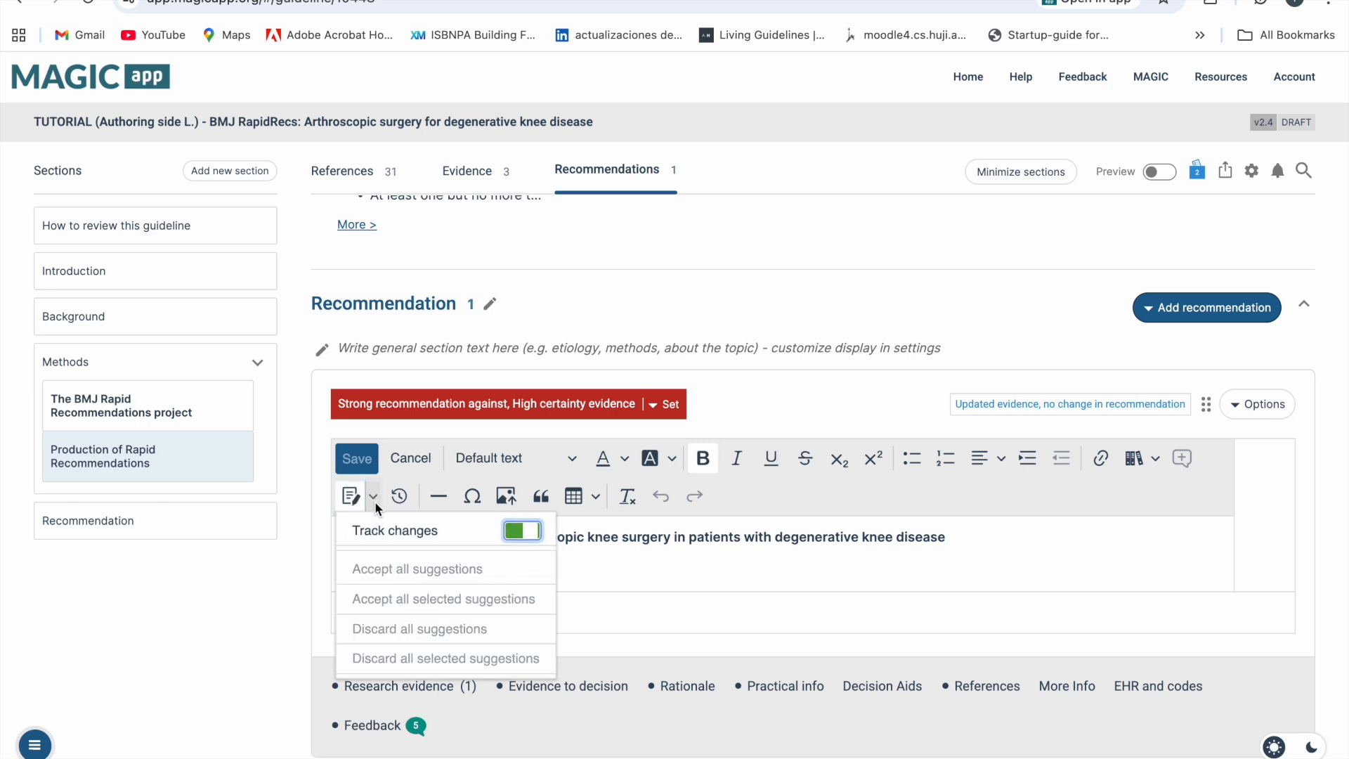
{"action": "left_click", "coordinate": [369, 496]}
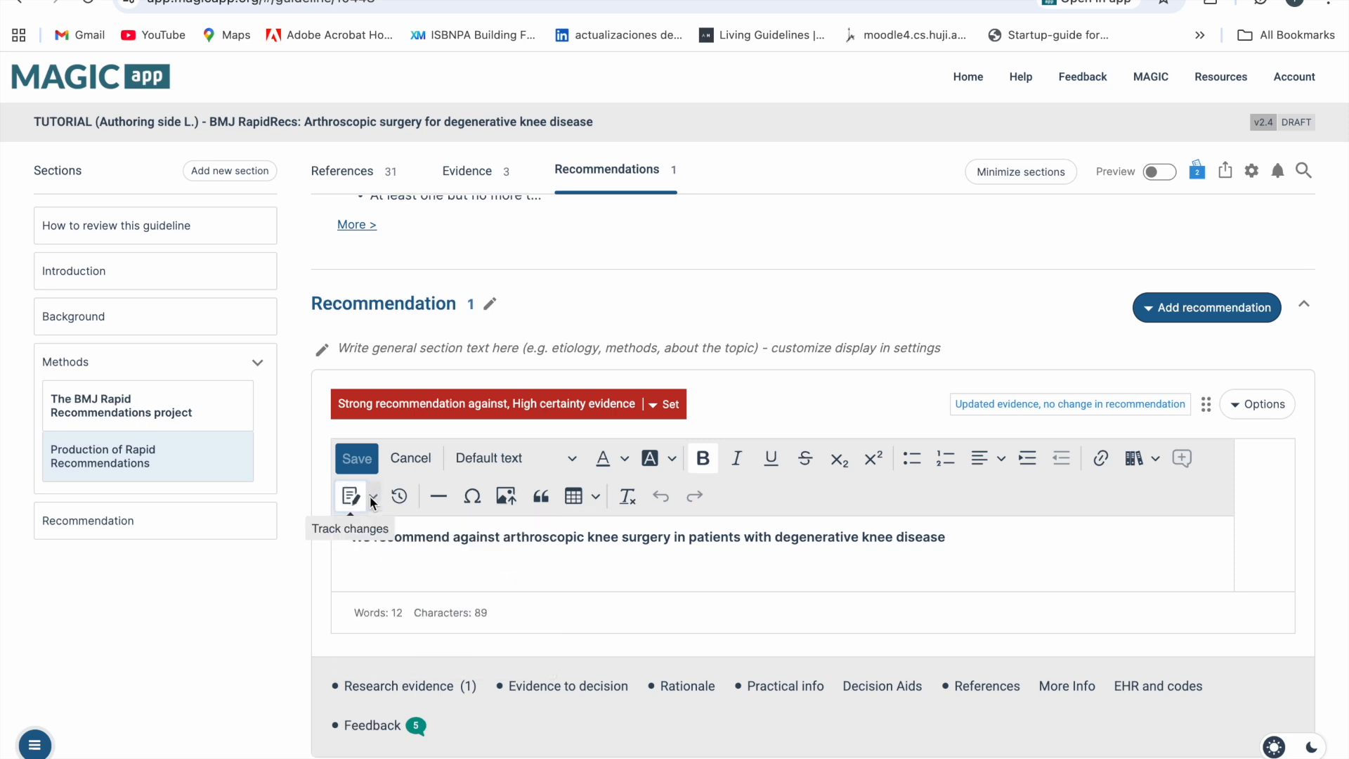
{"action": "type", "text": "add content"}
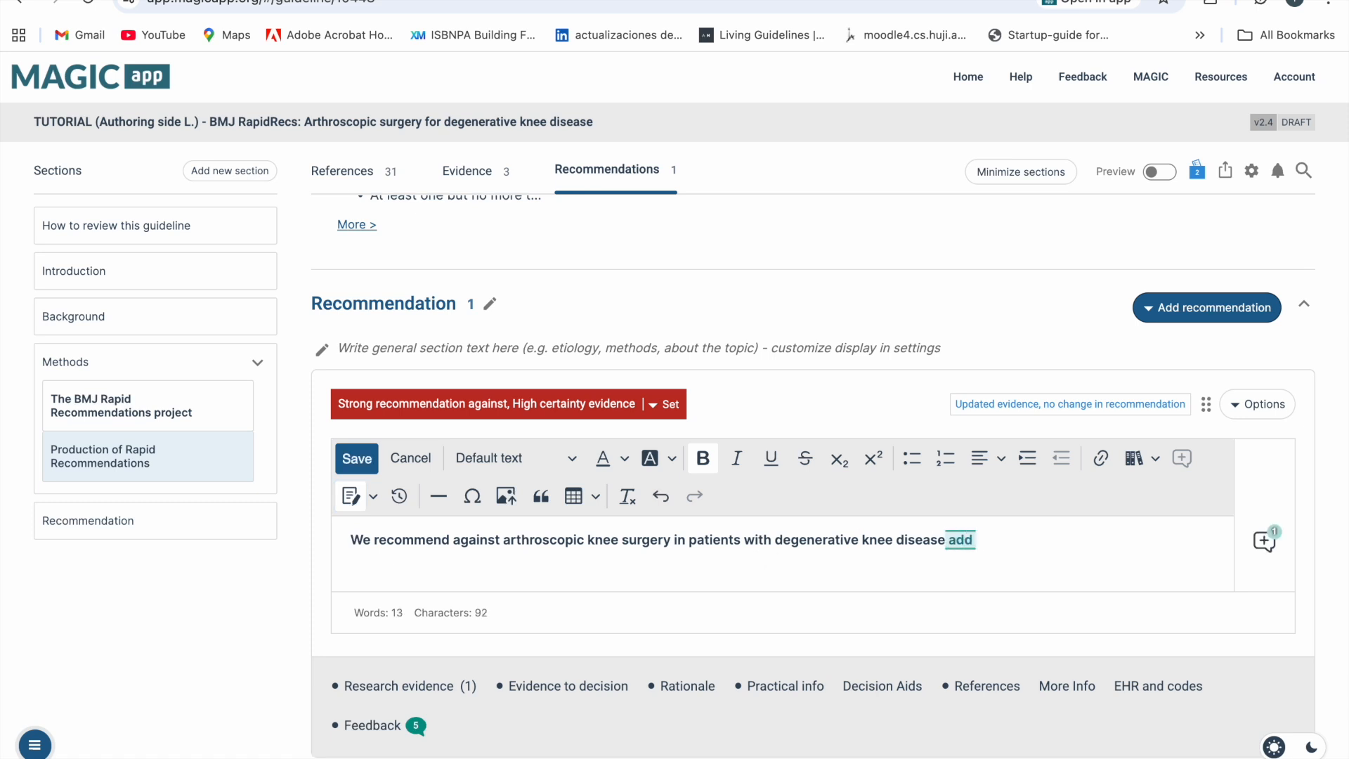
{"action": "double_click", "coordinate": [877, 540]}
{"action": "key", "text": "BackSpace"}
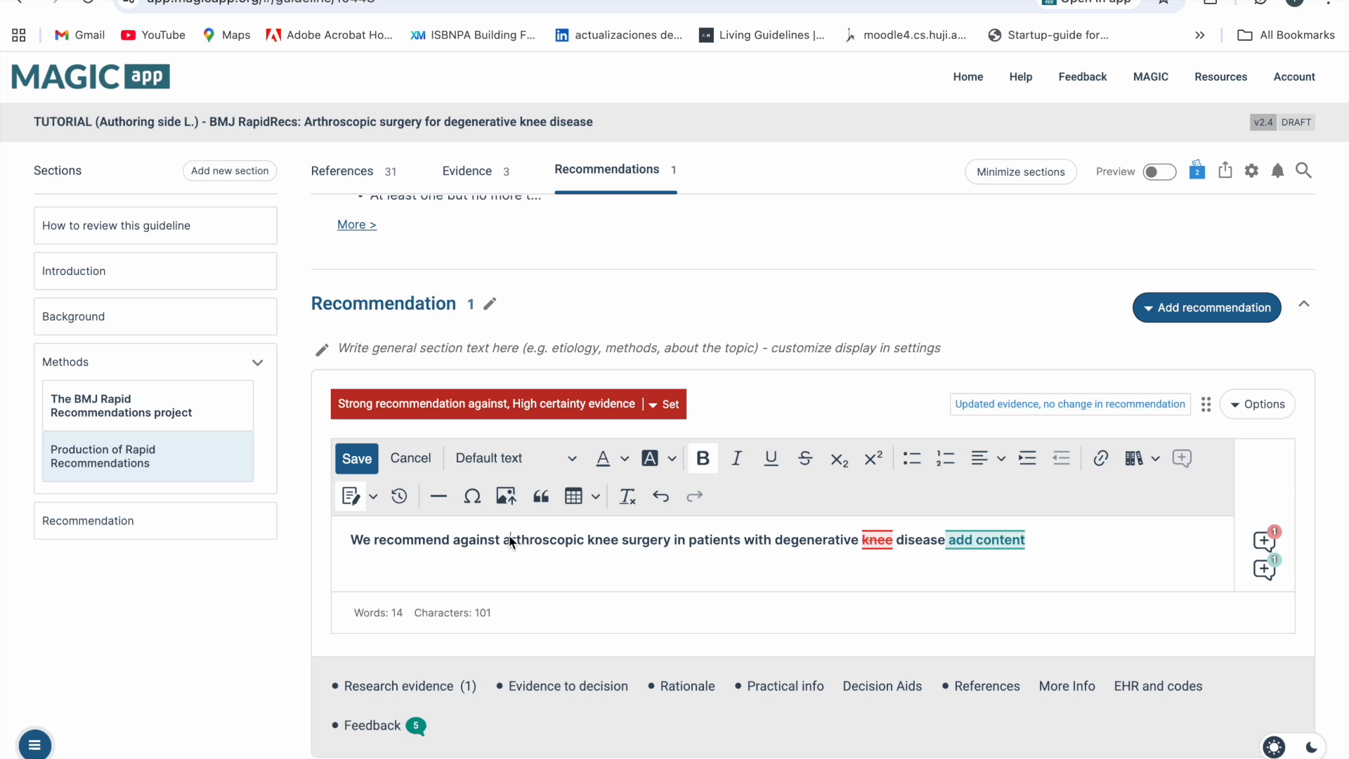
Step: Comment "Help!" on the arthroscopic knee surgery phrase in the recommendation text
{"action": "left_click_drag", "start_coordinate": [509, 537], "coordinate": [715, 537]}
{"action": "left_click", "coordinate": [1175, 465]}
{"action": "type", "text": "Help!"}
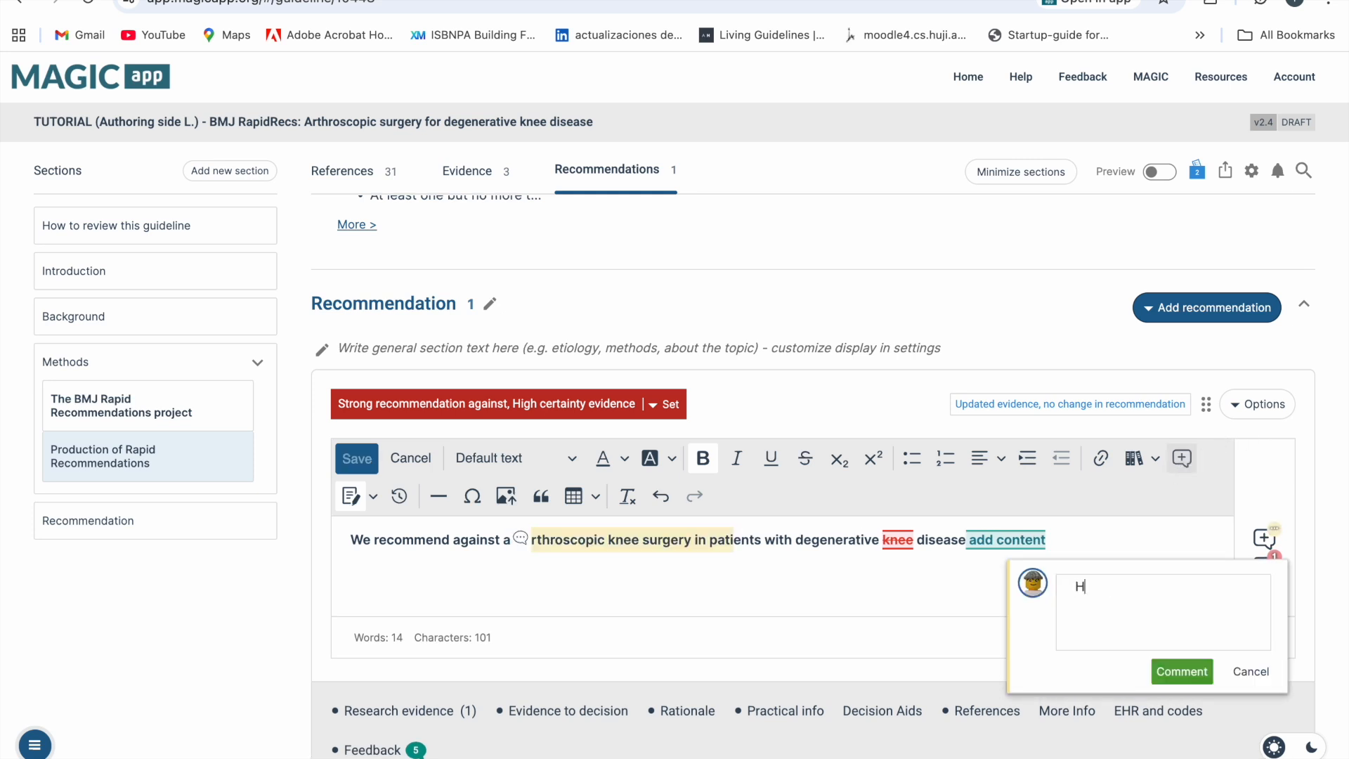
{"action": "left_click", "coordinate": [1181, 670]}
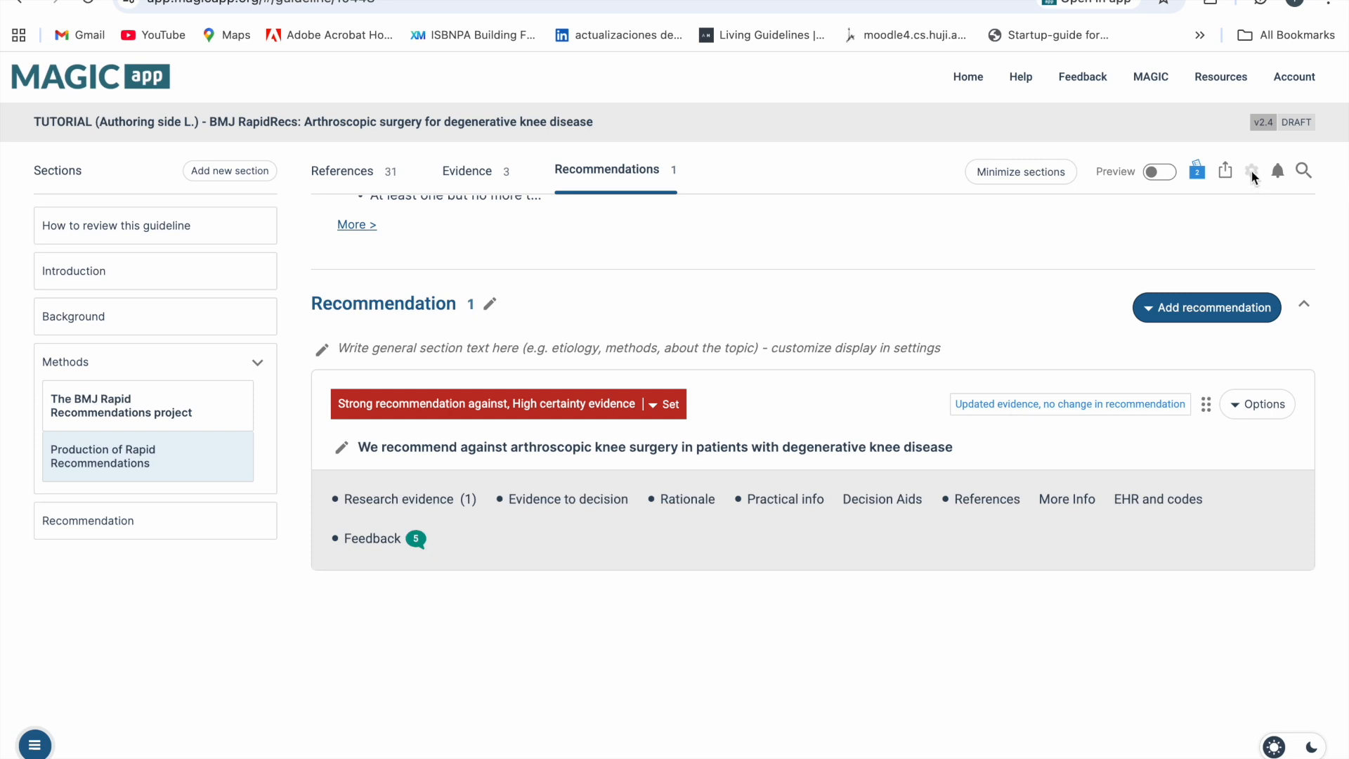
Step: Switch the customization option "Have track changes on as default for all authors" off and back on, closing without saving
{"action": "left_click", "coordinate": [1252, 173]}
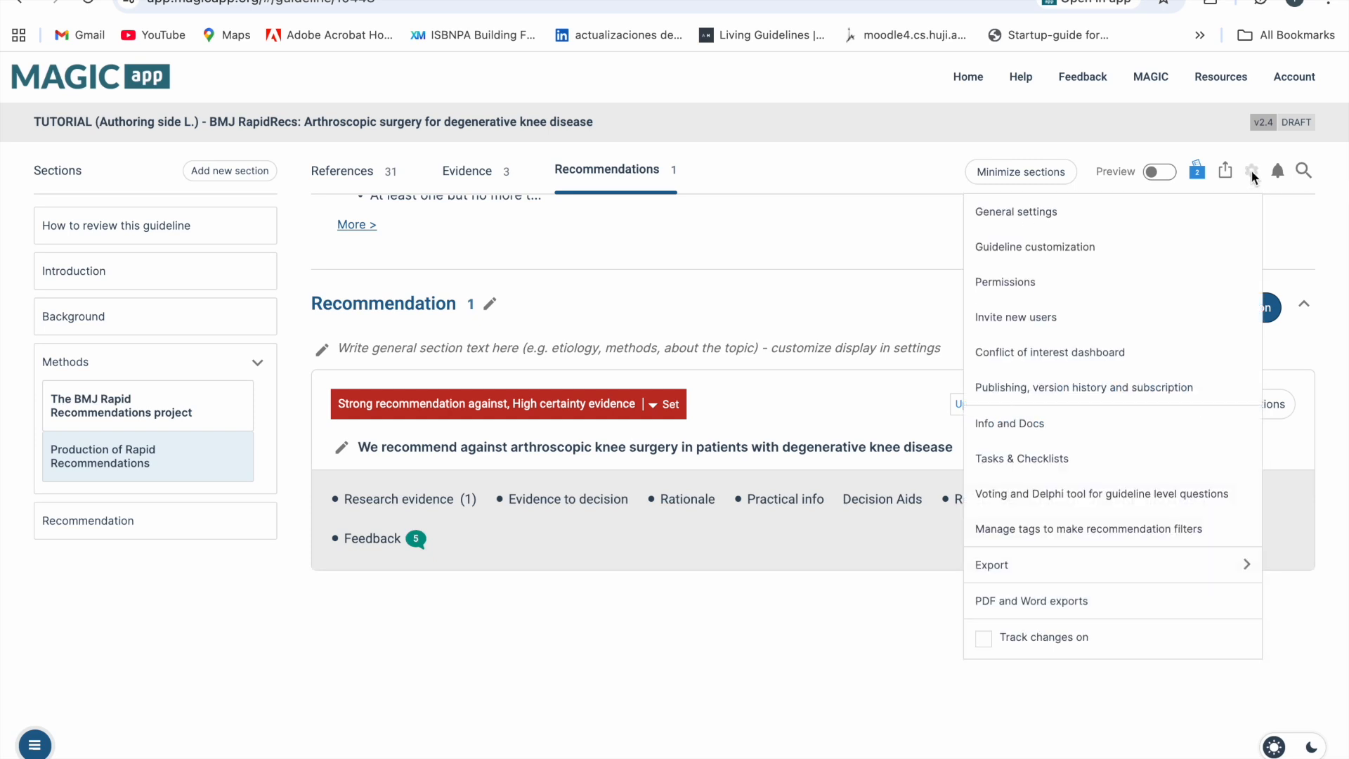
{"action": "left_click", "coordinate": [1050, 238]}
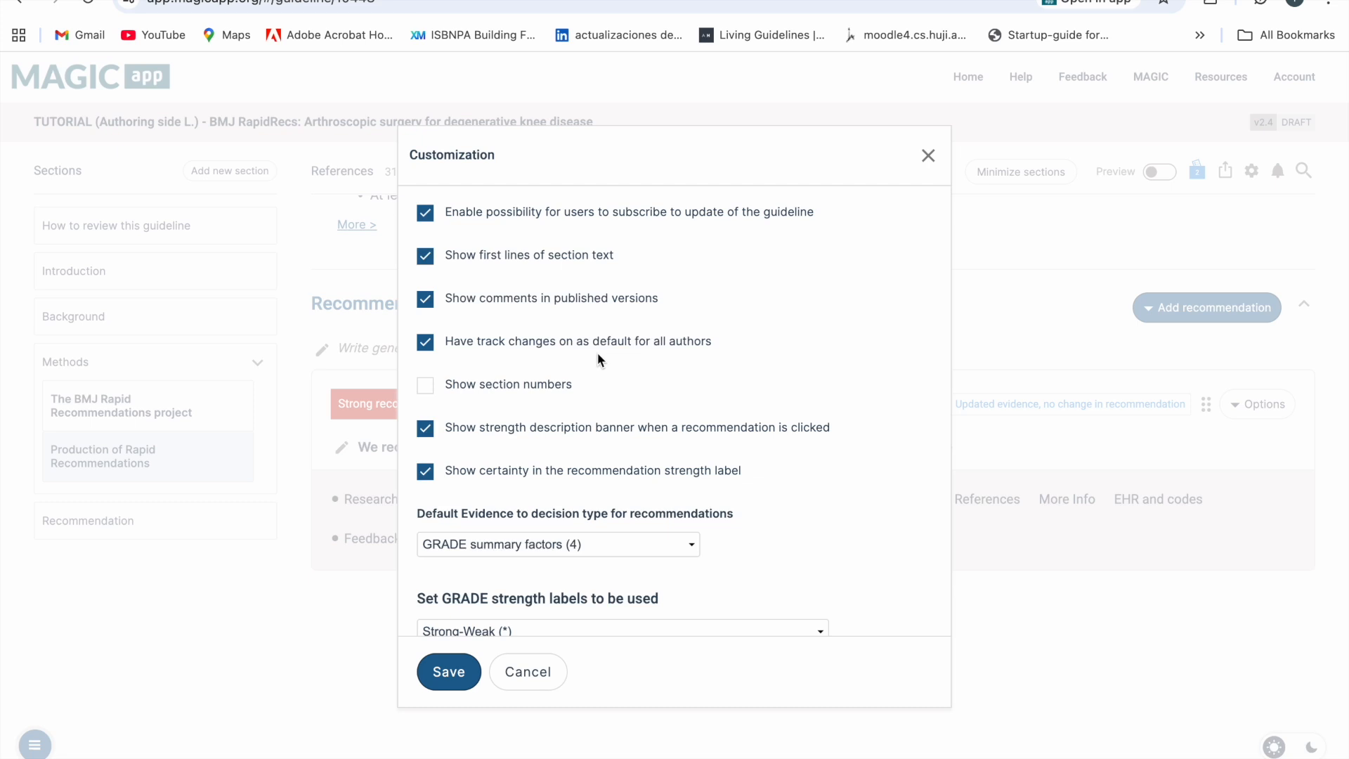
{"action": "left_click", "coordinate": [425, 343]}
{"action": "left_click", "coordinate": [425, 343]}
{"action": "left_click", "coordinate": [928, 155]}
{"action": "left_click", "coordinate": [1252, 170]}
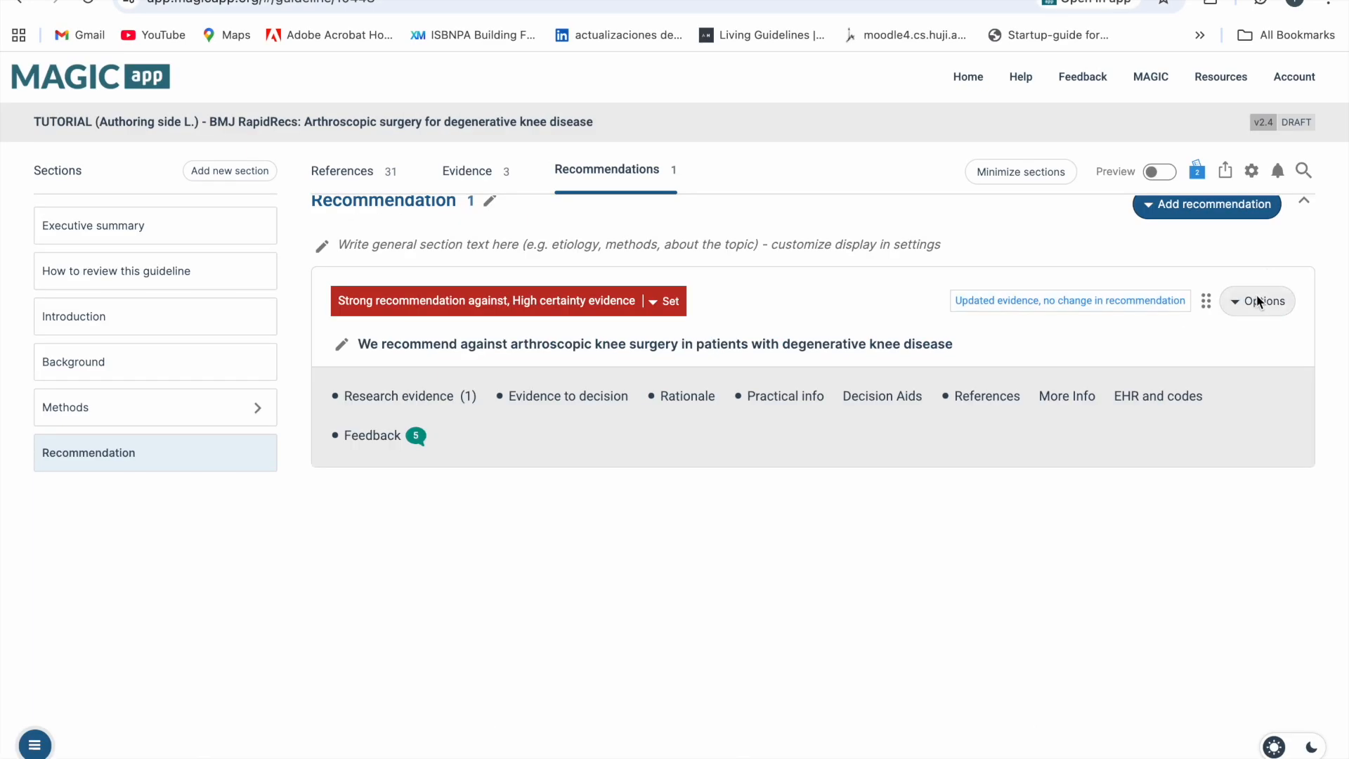
Step: Set the viewer-visible status label of the arthroscopic knee surgery recommendation to New
{"action": "left_click", "coordinate": [1258, 301]}
{"action": "left_click", "coordinate": [1040, 493]}
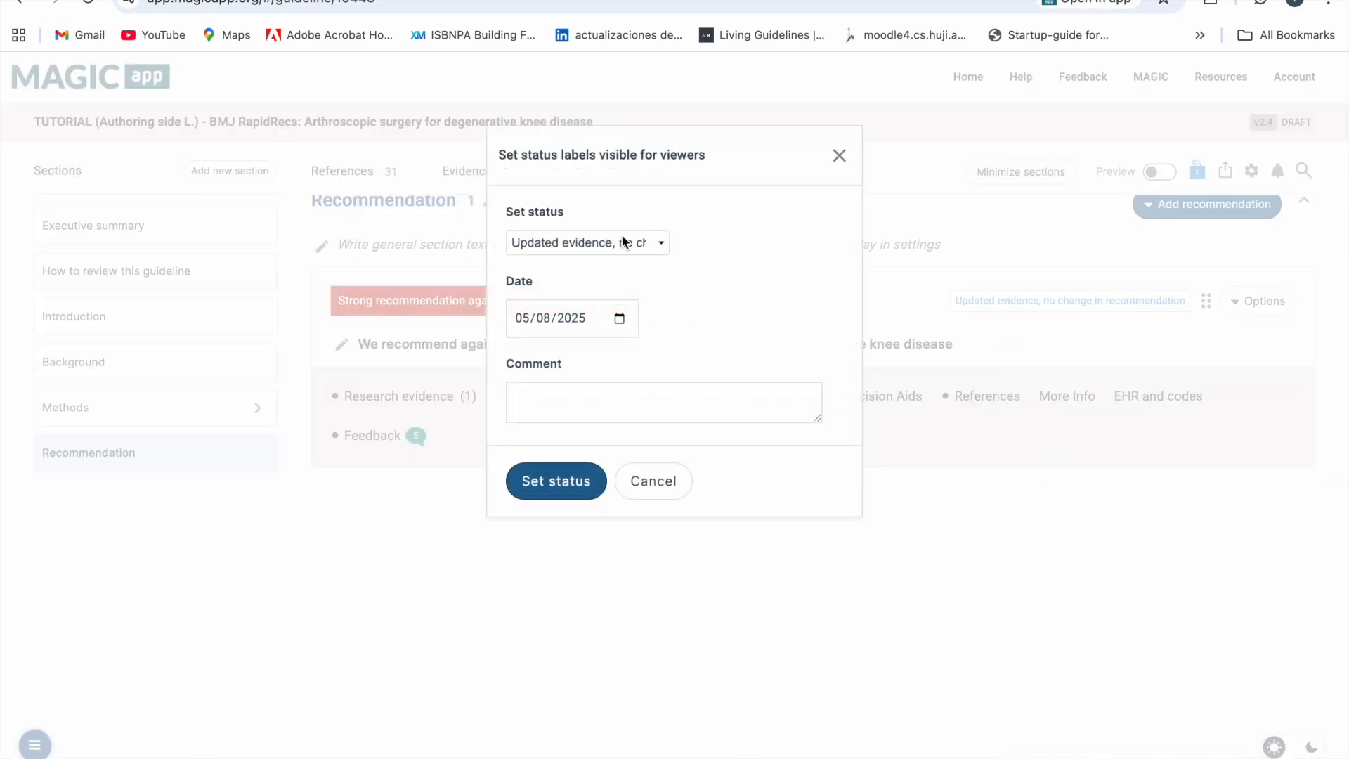
{"action": "left_click", "coordinate": [622, 241]}
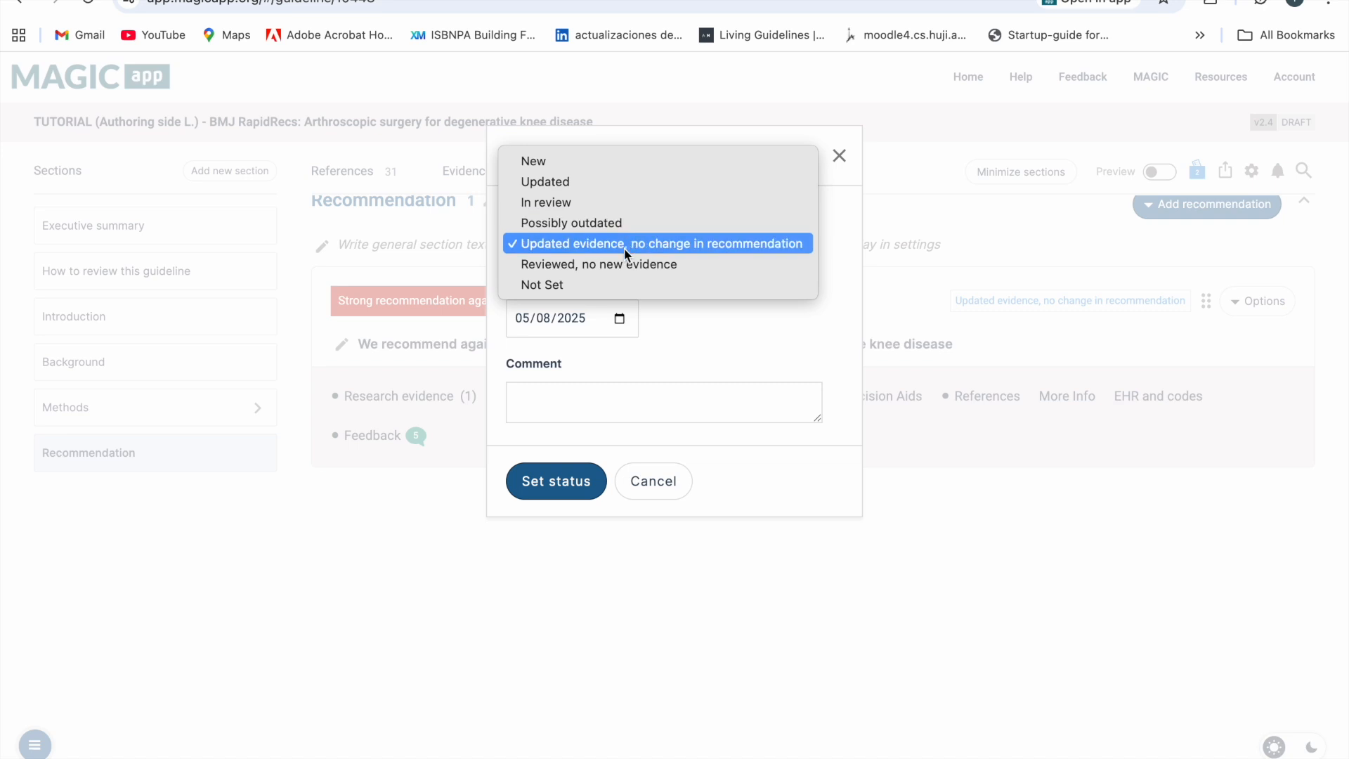
{"action": "left_click", "coordinate": [618, 170]}
{"action": "left_click", "coordinate": [566, 319]}
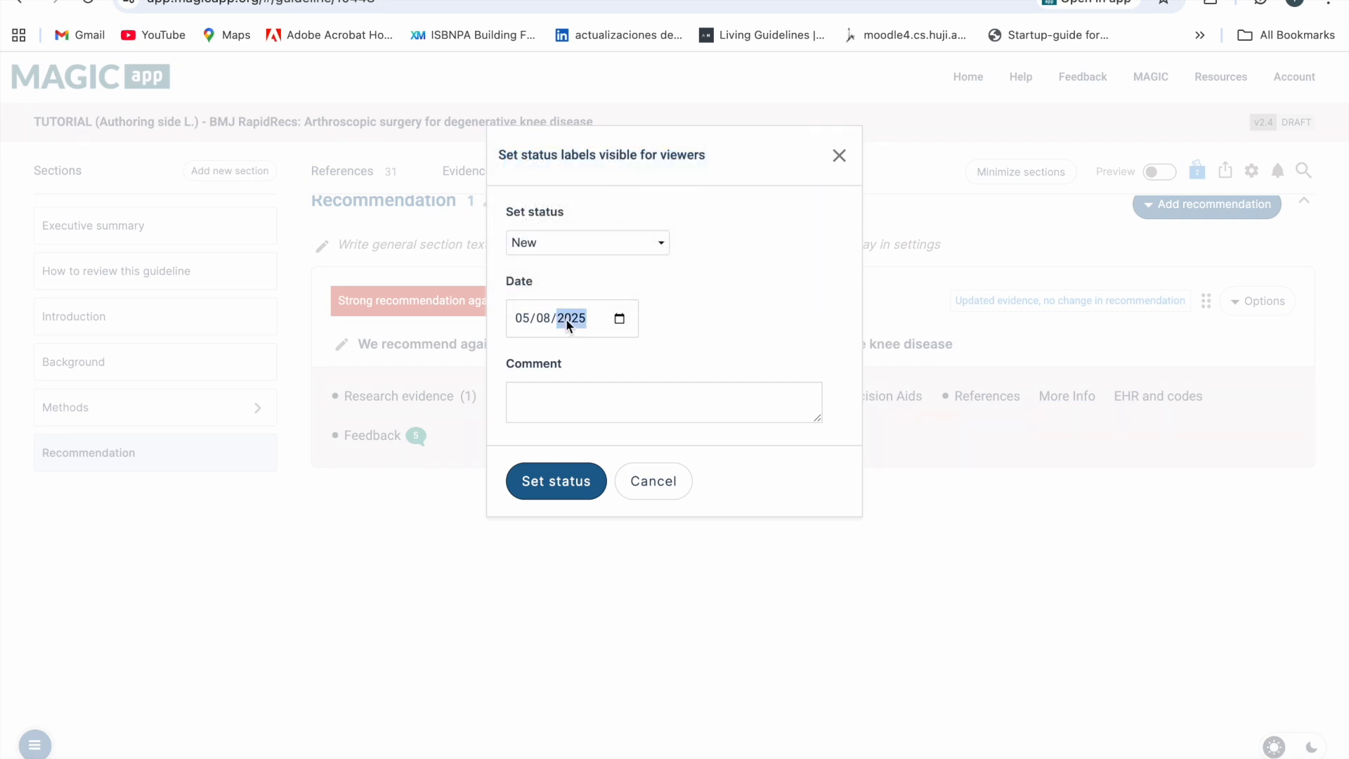
{"action": "left_click", "coordinate": [562, 483]}
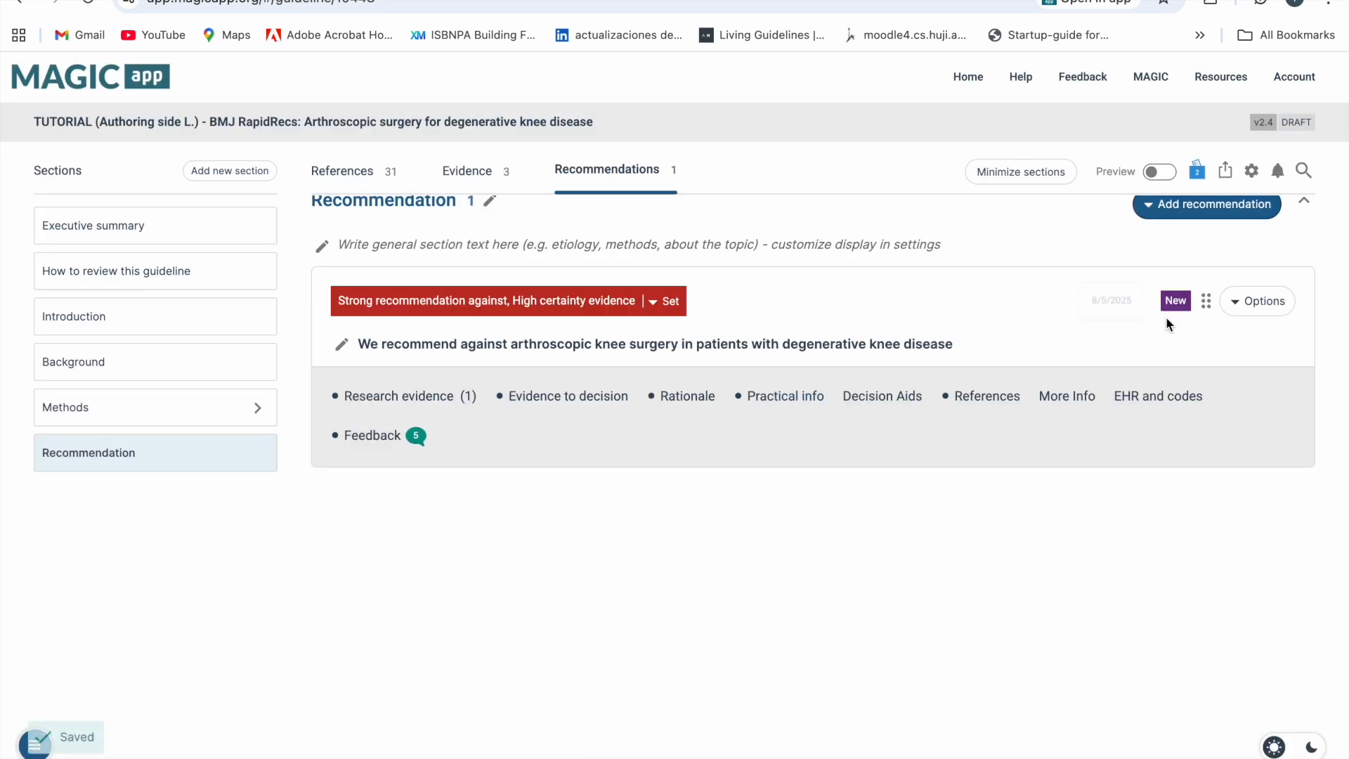
Step: Review the version 2.4 comment in the guideline's publishing history, and open the Executive summary text for editing
{"action": "left_click", "coordinate": [1252, 171]}
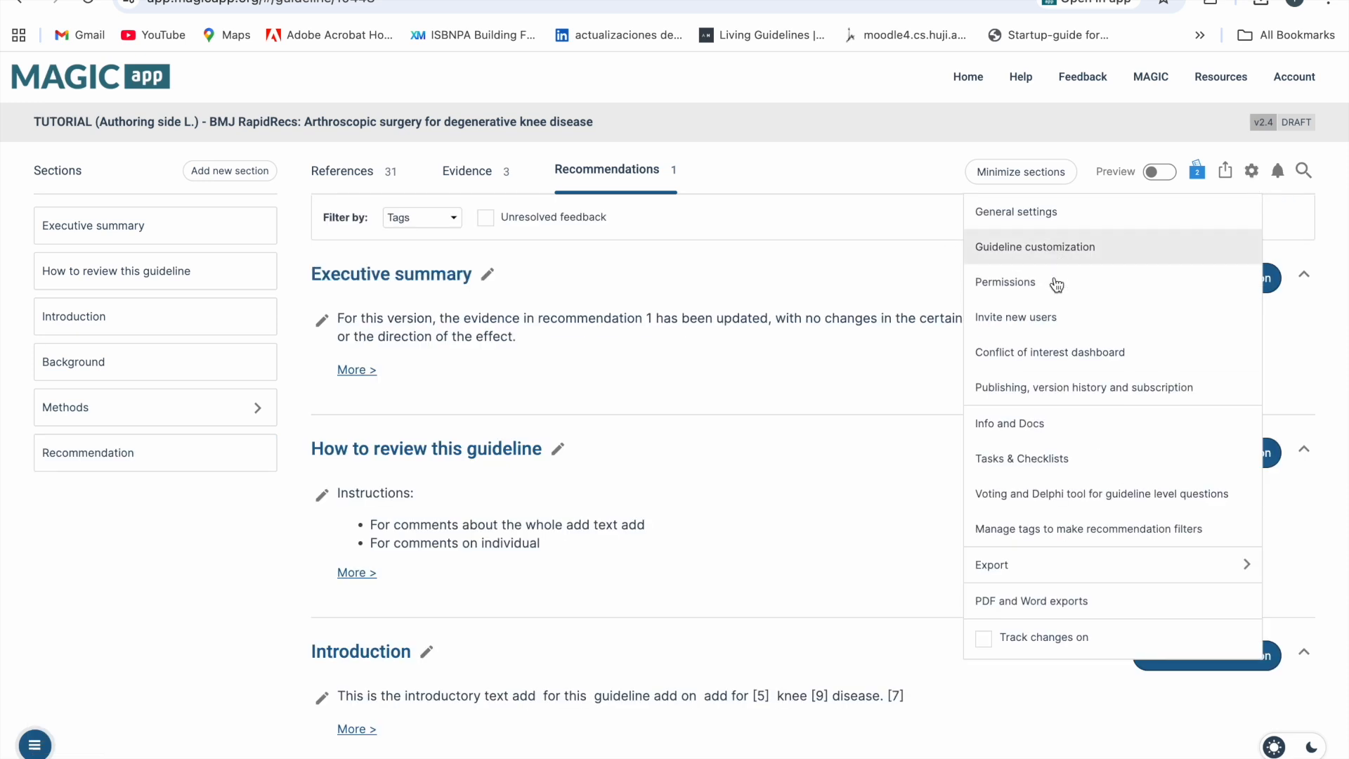
{"action": "left_click", "coordinate": [1040, 386]}
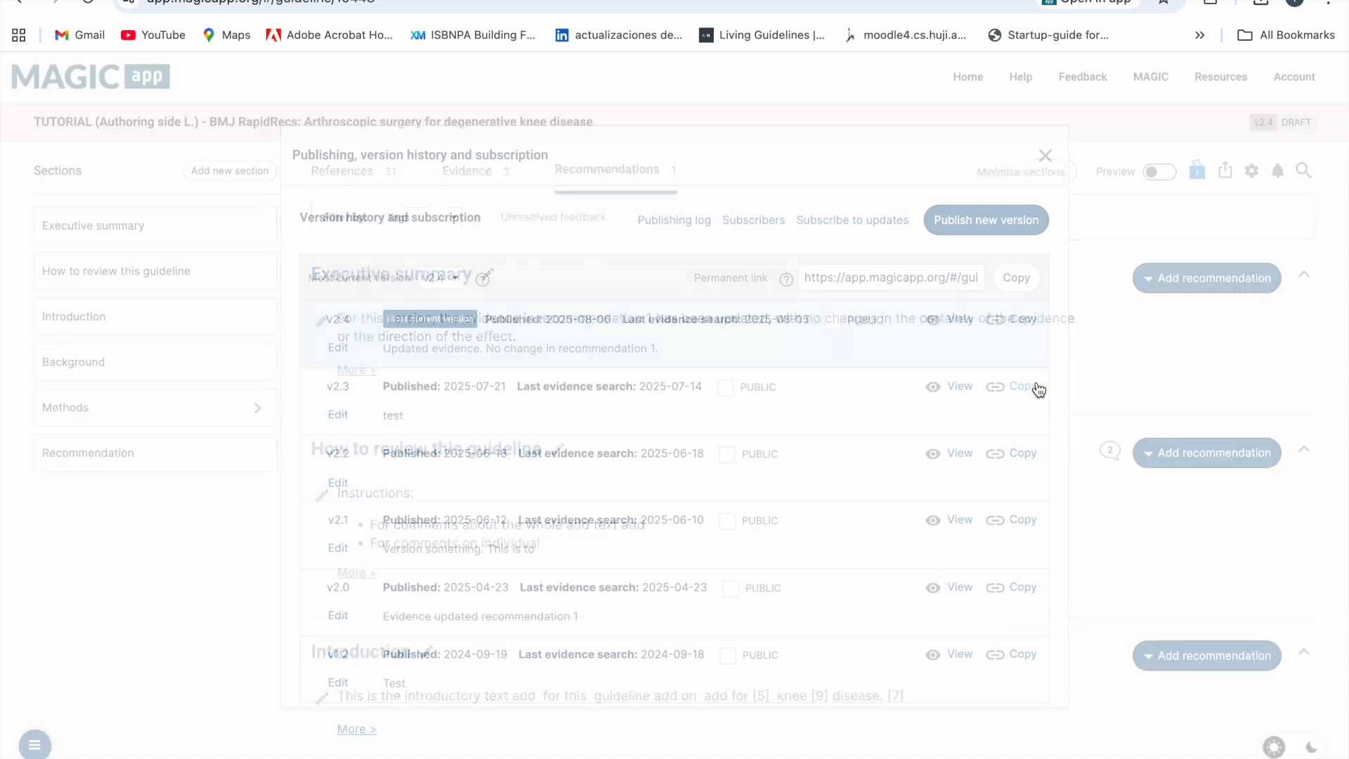
{"action": "left_click_drag", "start_coordinate": [668, 350], "coordinate": [385, 346]}
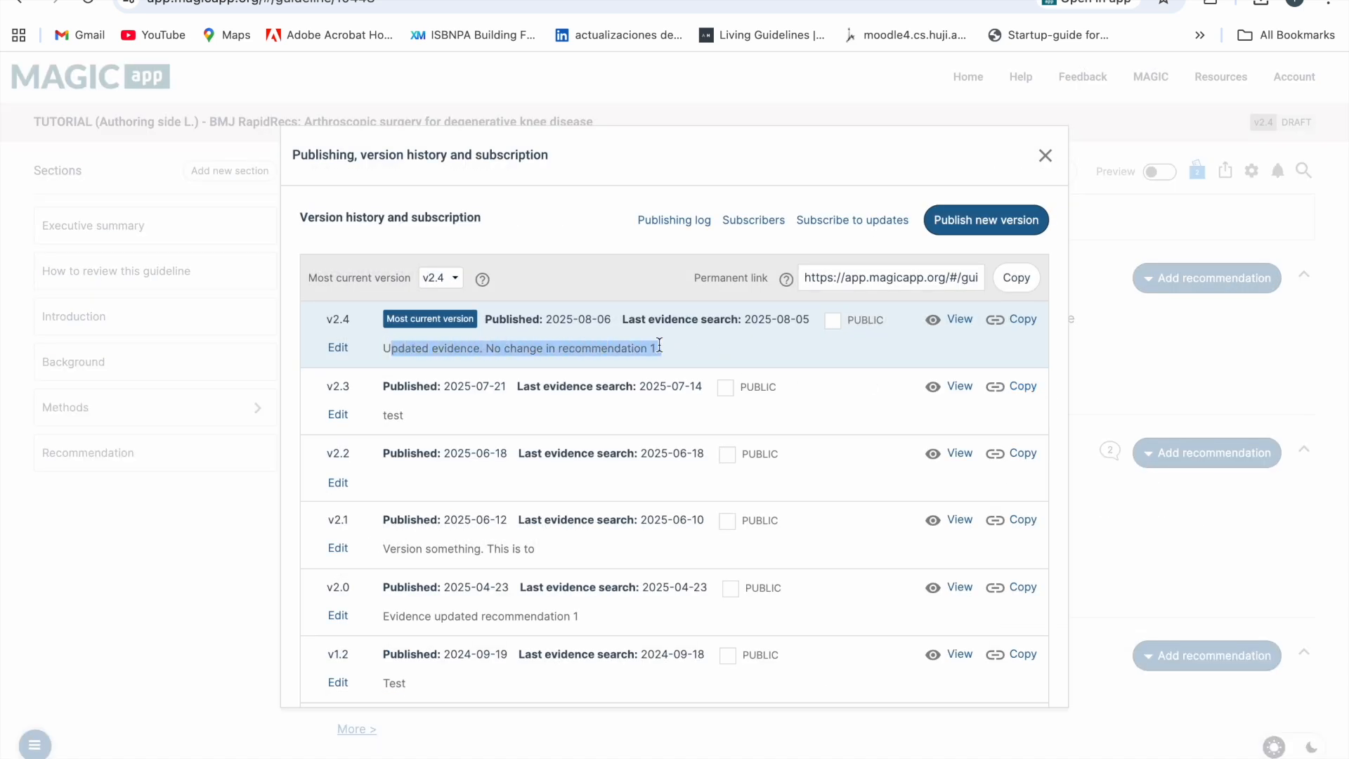
{"action": "left_click", "coordinate": [724, 364]}
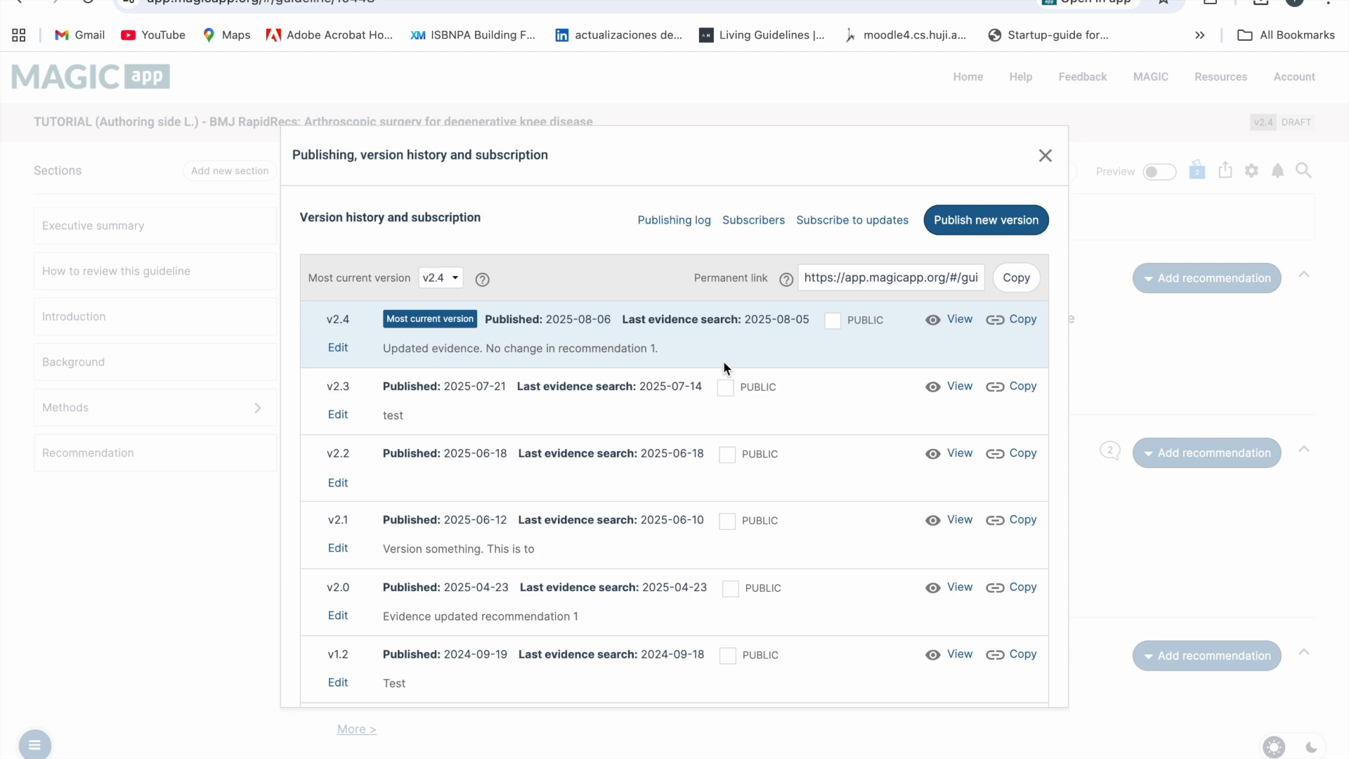
{"action": "left_click", "coordinate": [1049, 158]}
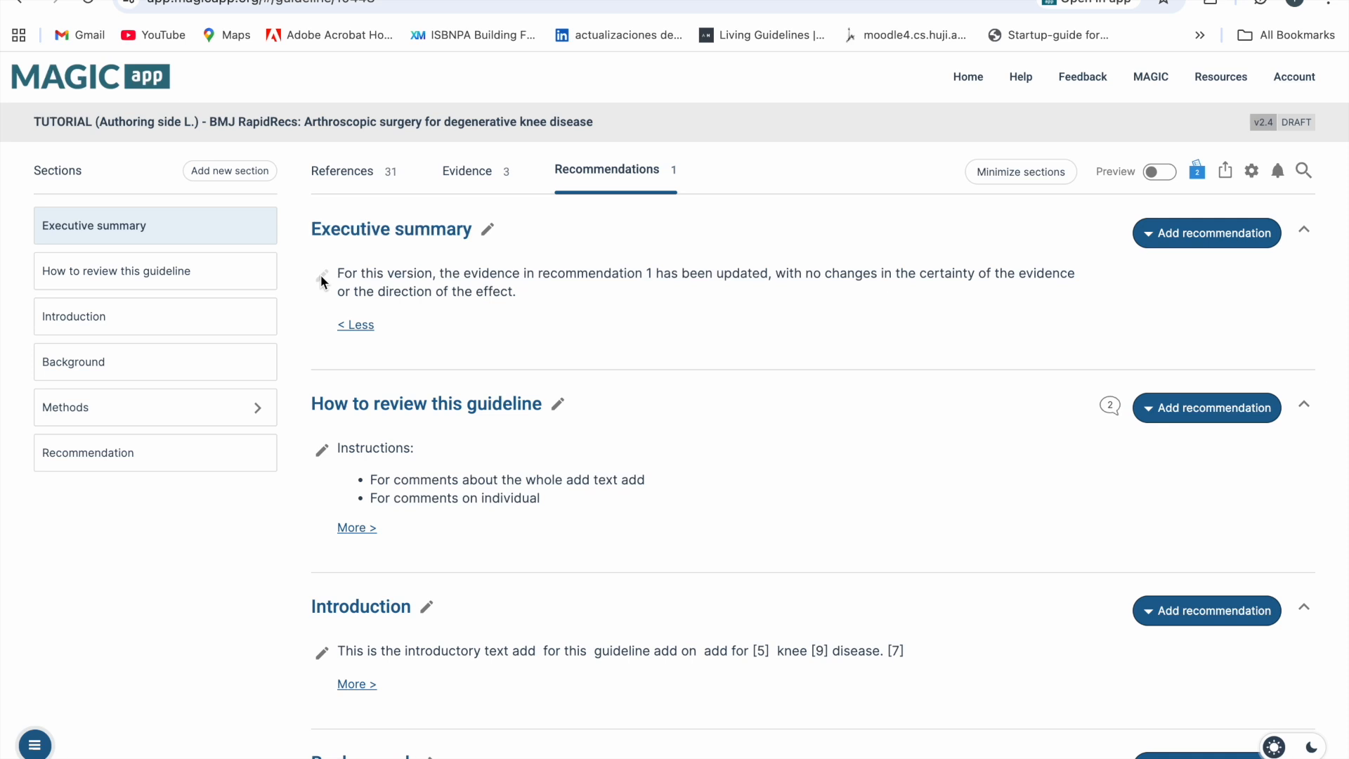
{"action": "left_click", "coordinate": [322, 277]}
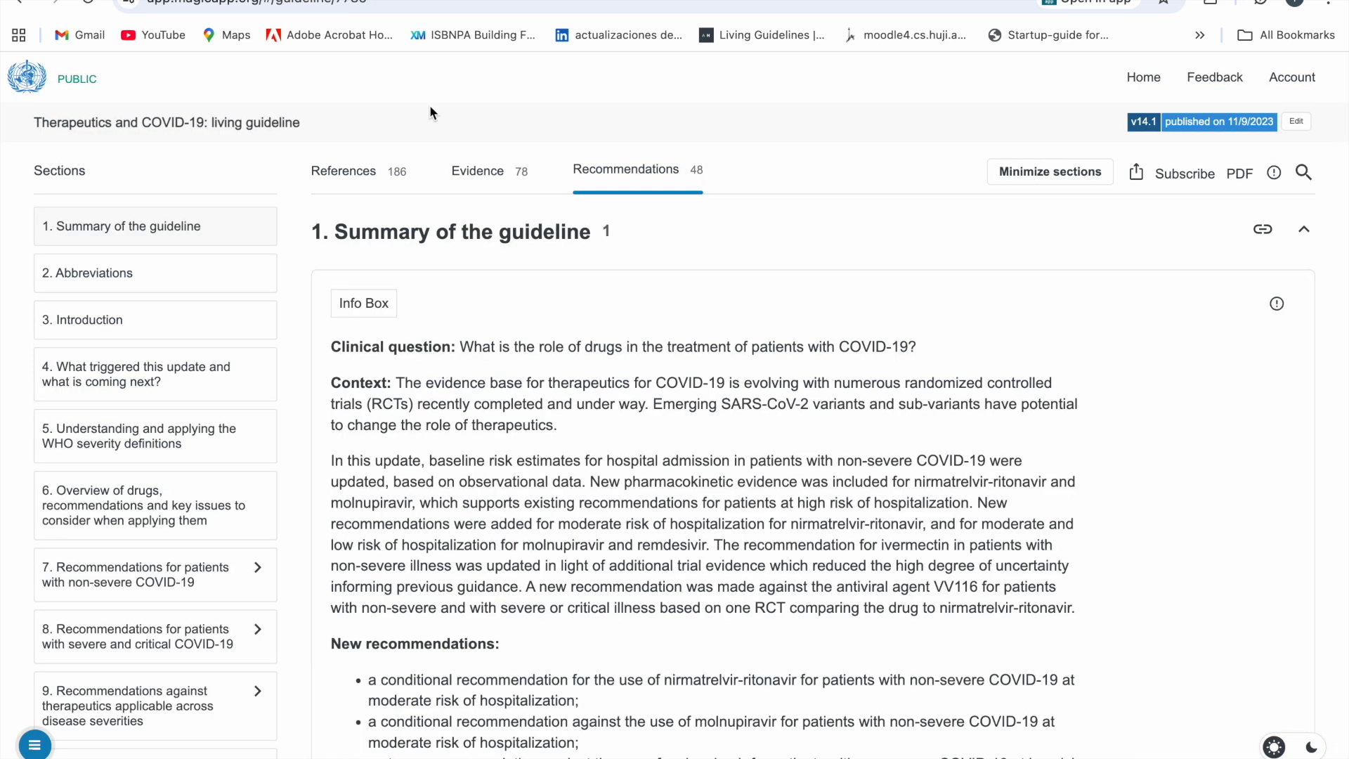
Step: Read the summary section of the published Therapeutics and COVID-19 living guideline as an example of describing what is new
{"action": "scroll", "coordinate": [617, 421], "scroll_direction": "down", "scroll_amount": 3}
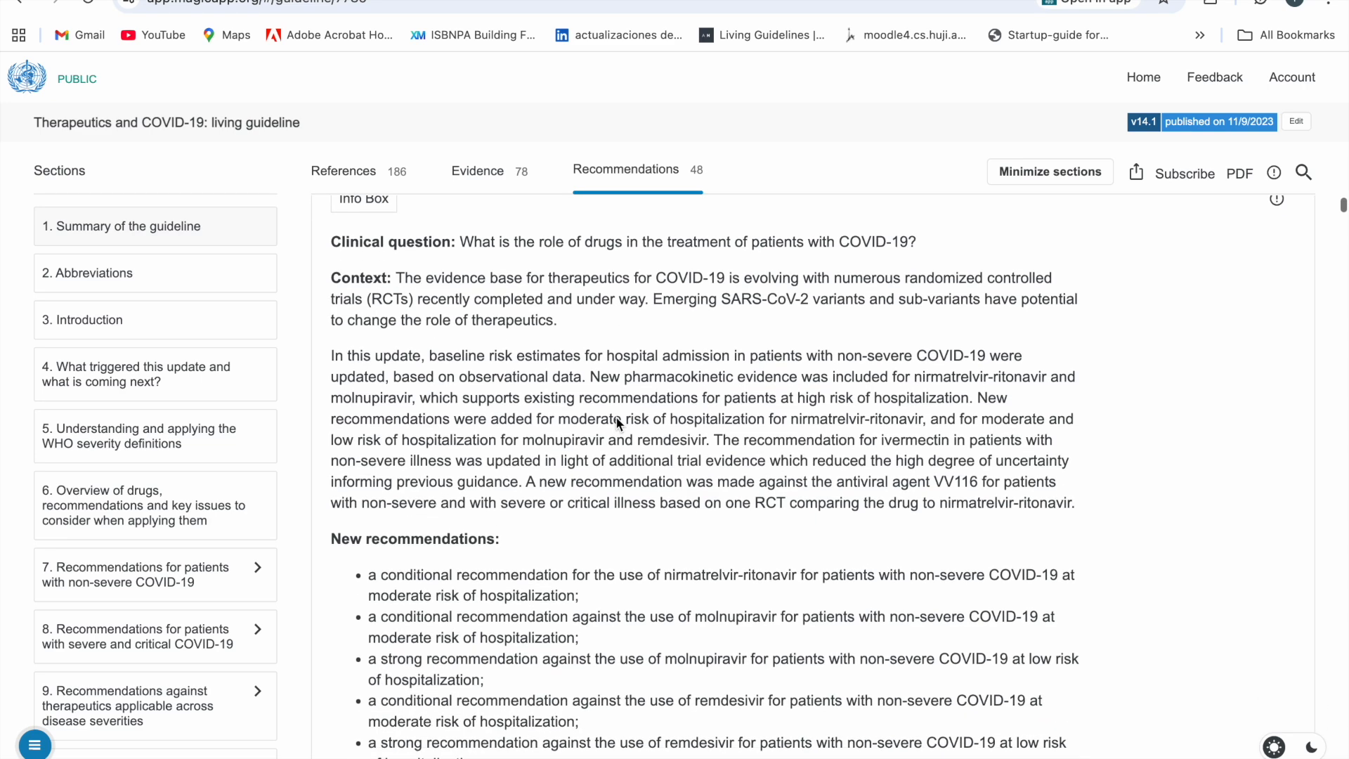
{"action": "scroll", "coordinate": [617, 422], "scroll_direction": "down", "scroll_amount": 5}
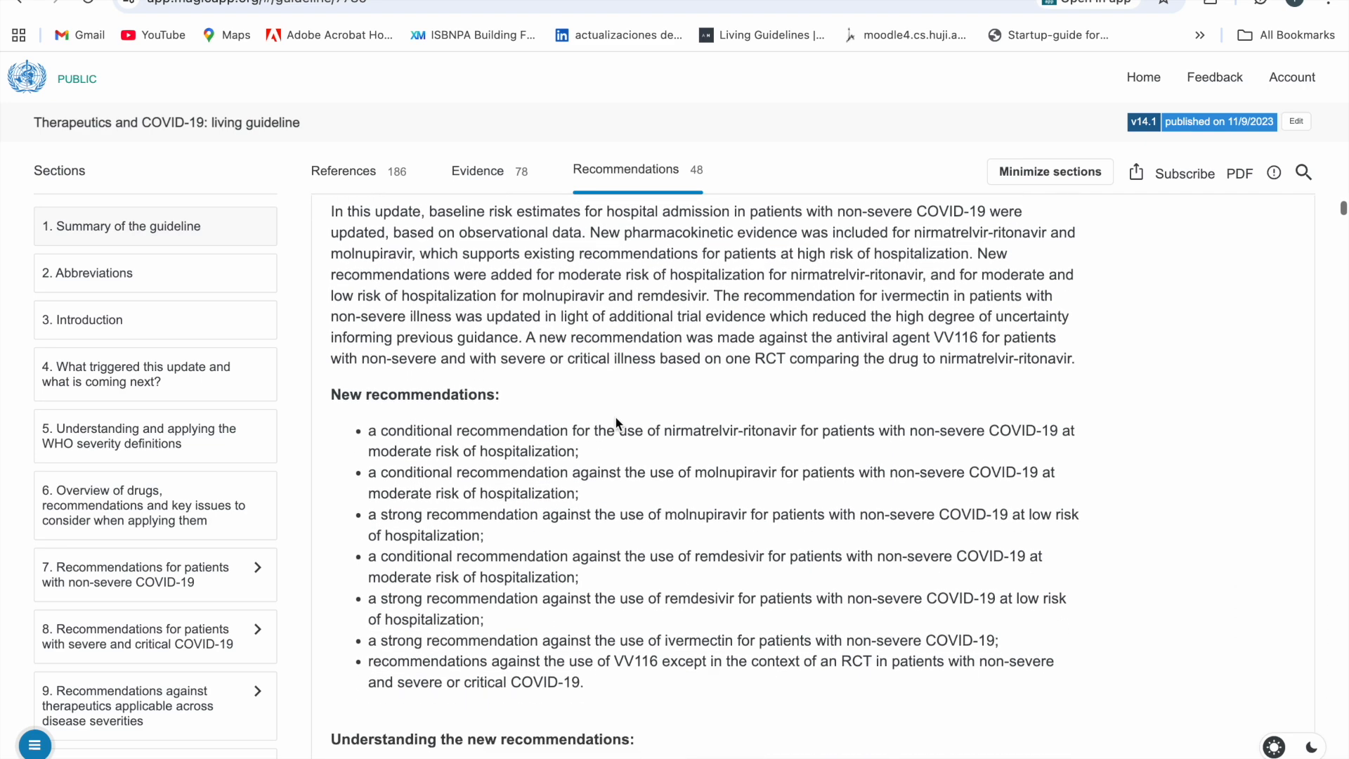
{"action": "scroll", "coordinate": [616, 421], "scroll_direction": "down", "scroll_amount": 4}
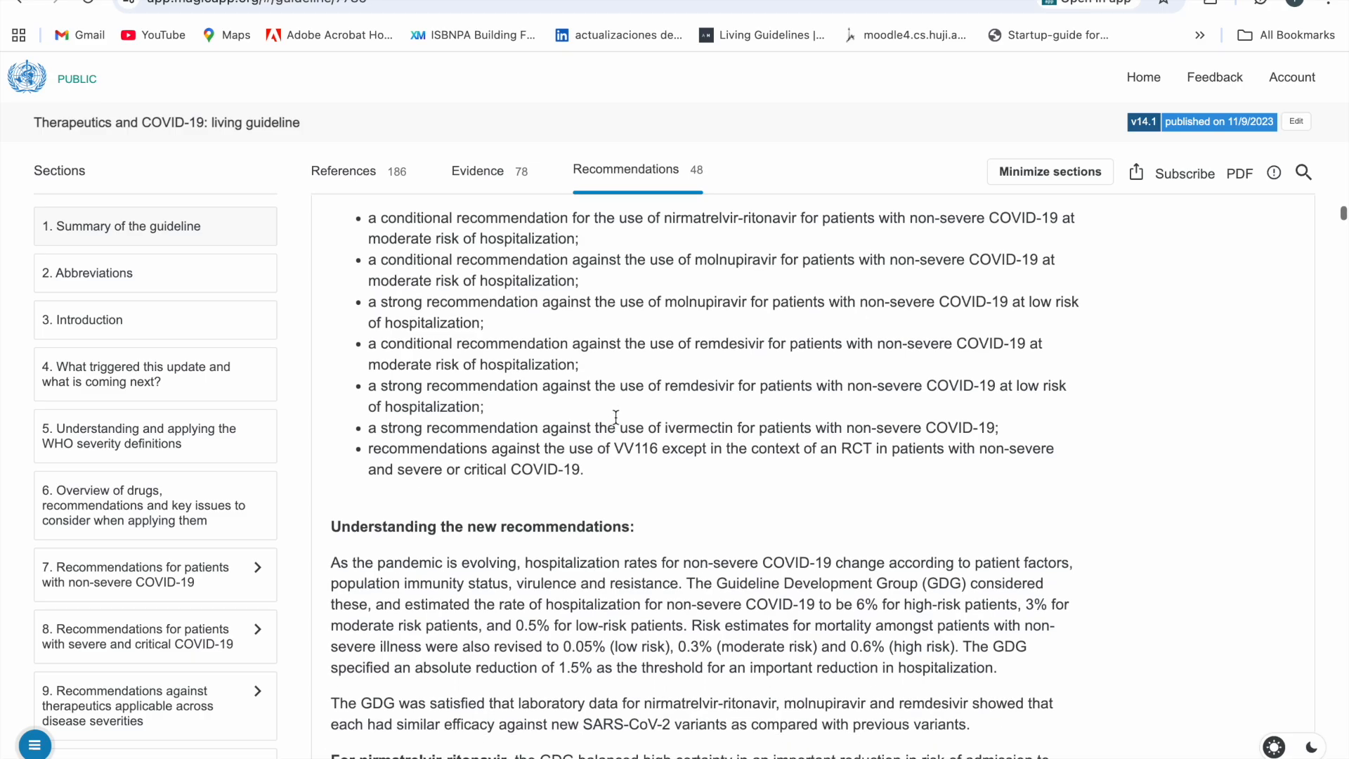
{"action": "scroll", "coordinate": [615, 418], "scroll_direction": "down", "scroll_amount": 3}
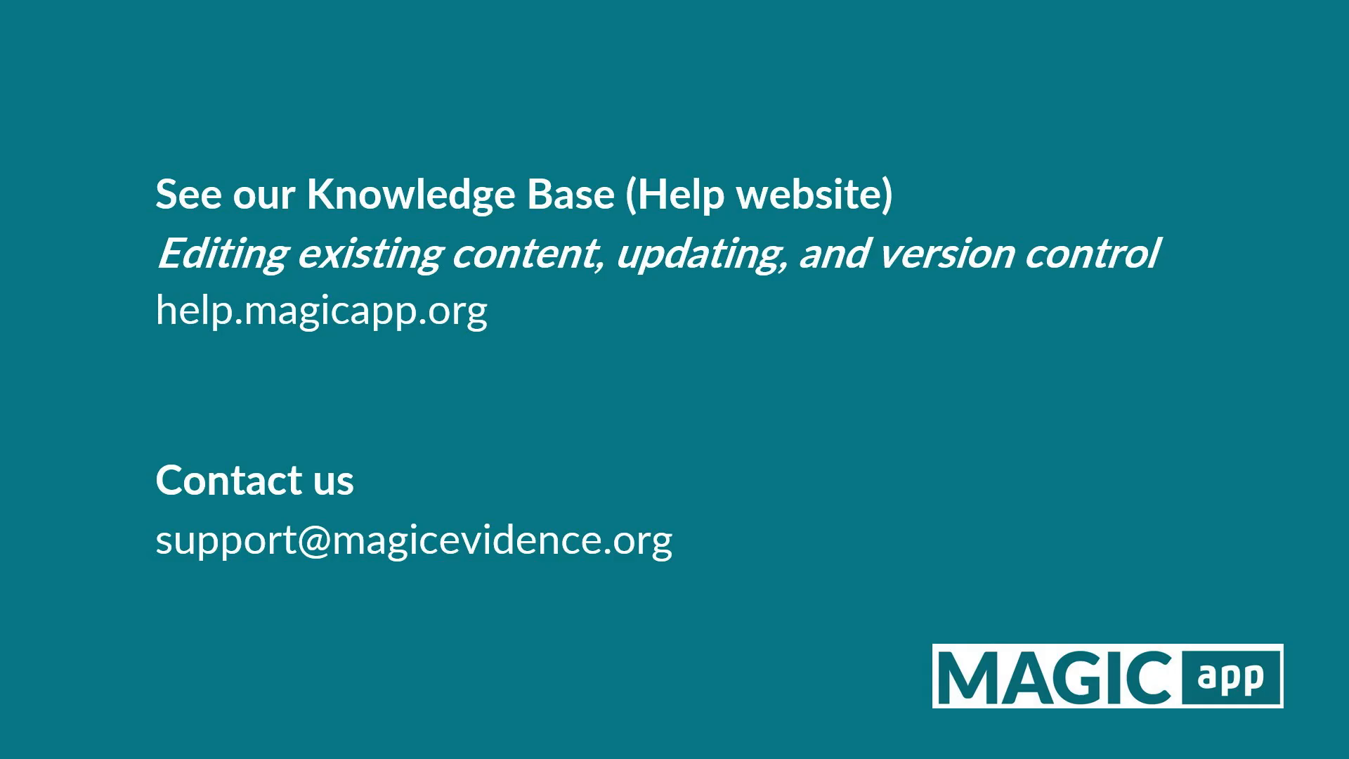